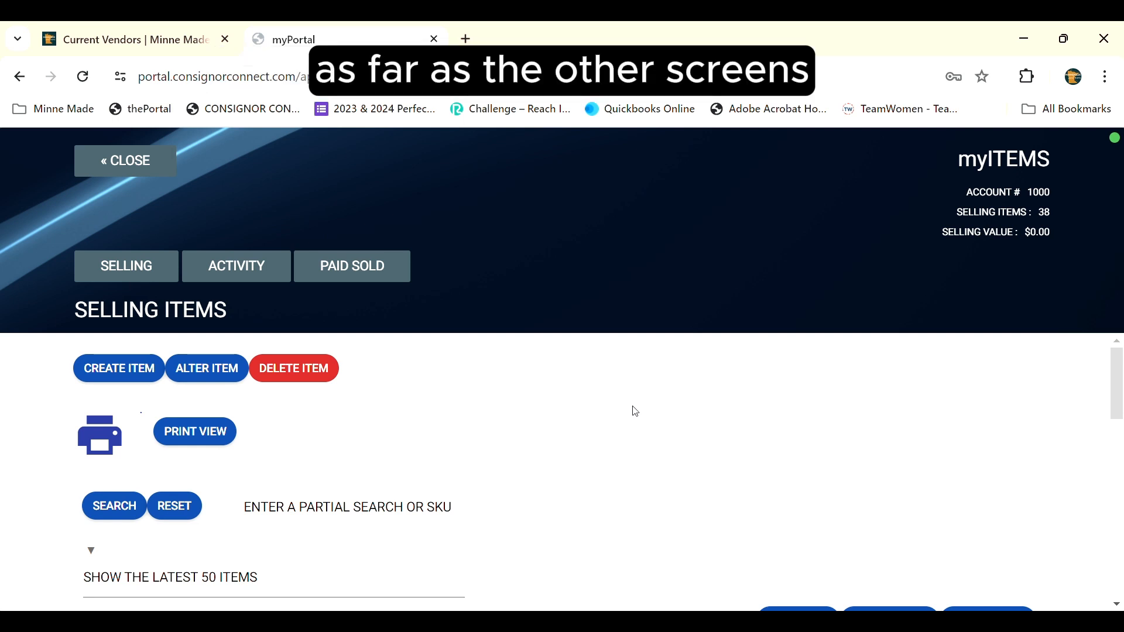
View the vendor account's activity items and its paid sold items.
click(261, 269)
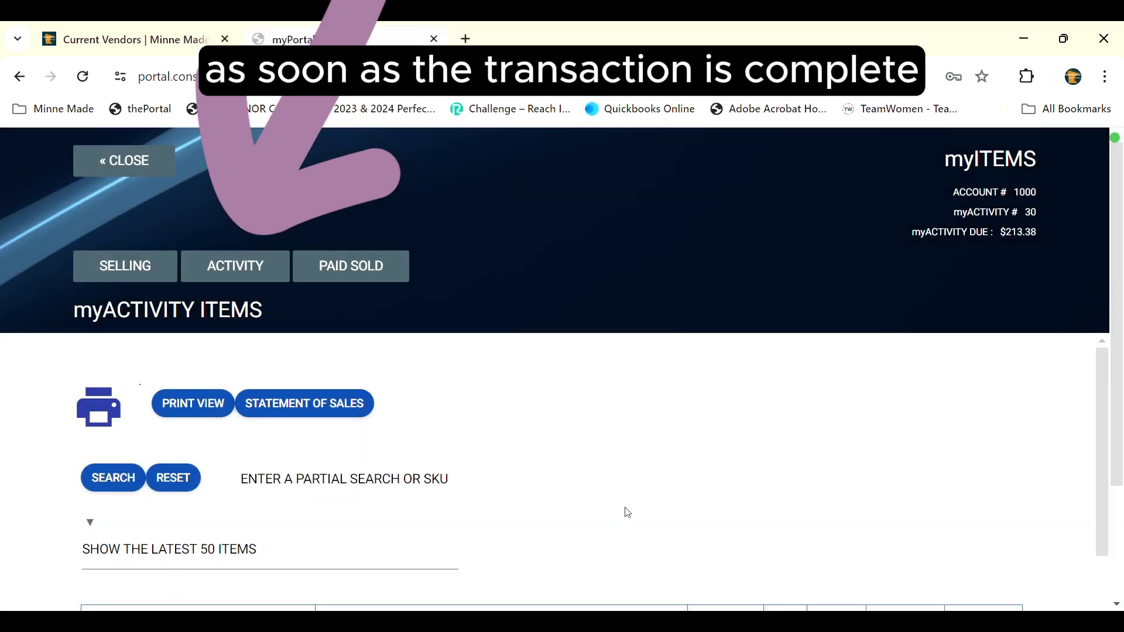
scroll(588, 407, down, 3)
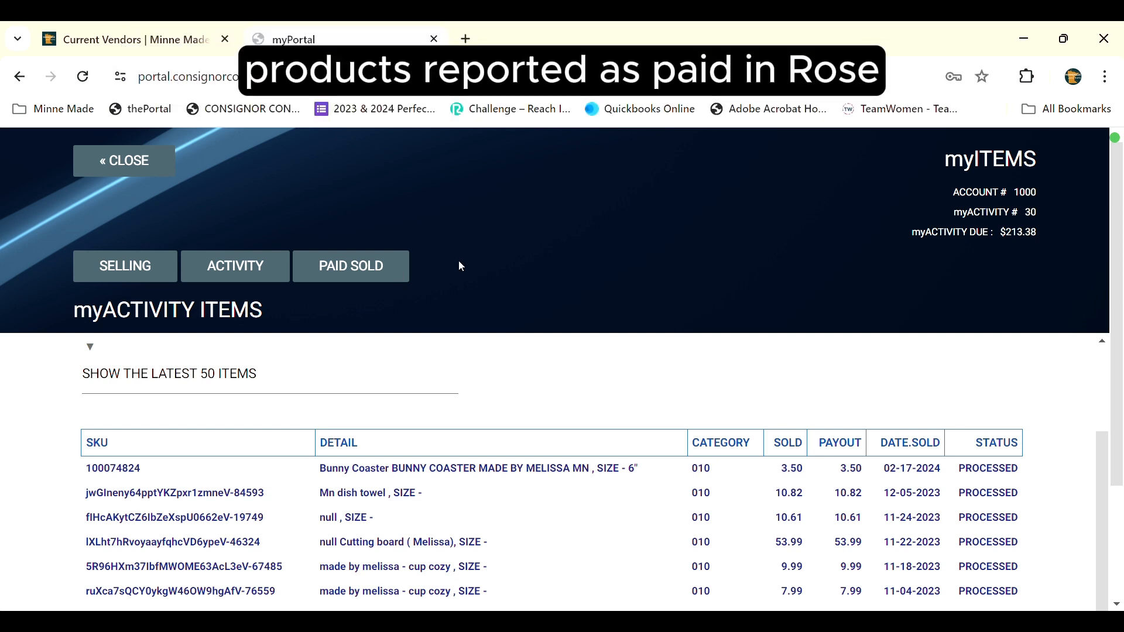
click(380, 267)
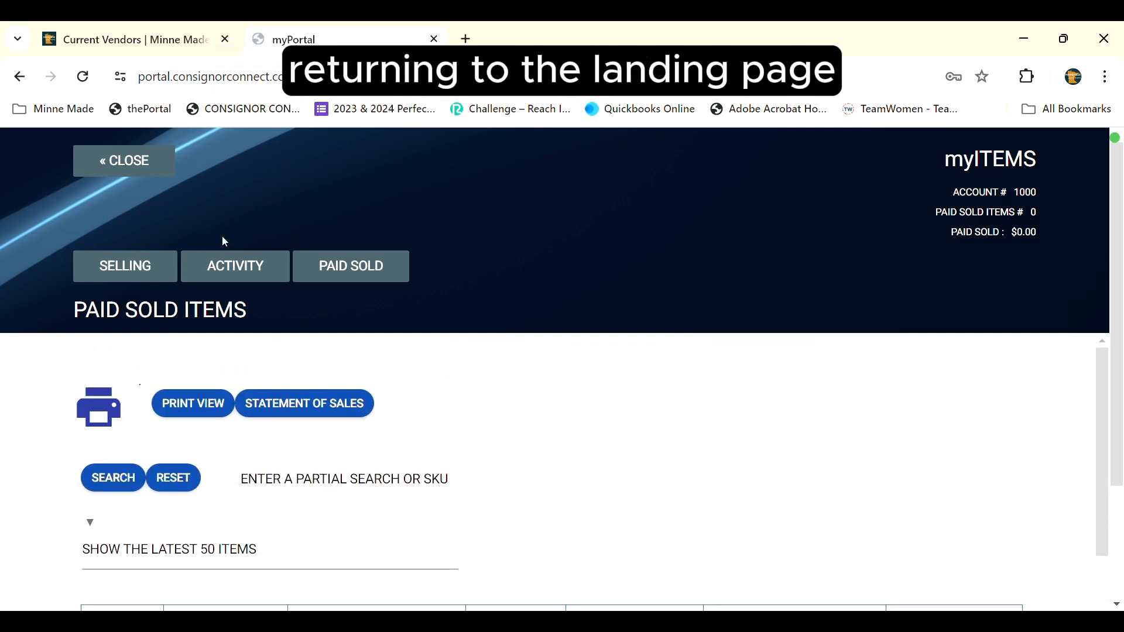
Return to the selling items and look at the option that limits the list to the latest 50 items.
click(132, 272)
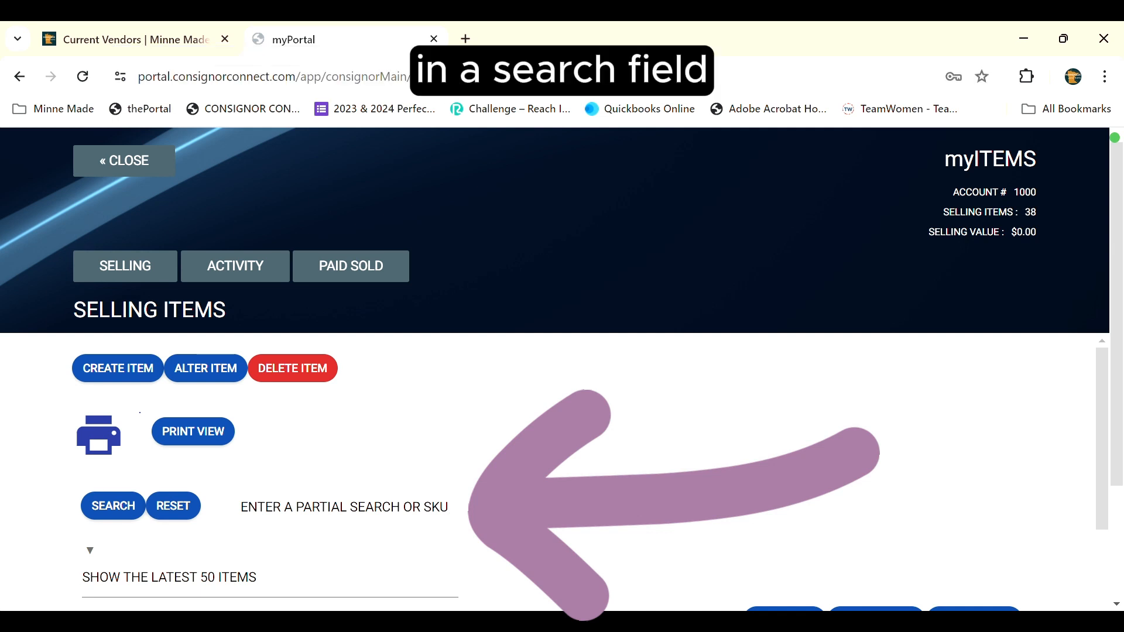
scroll(184, 428, down, 3)
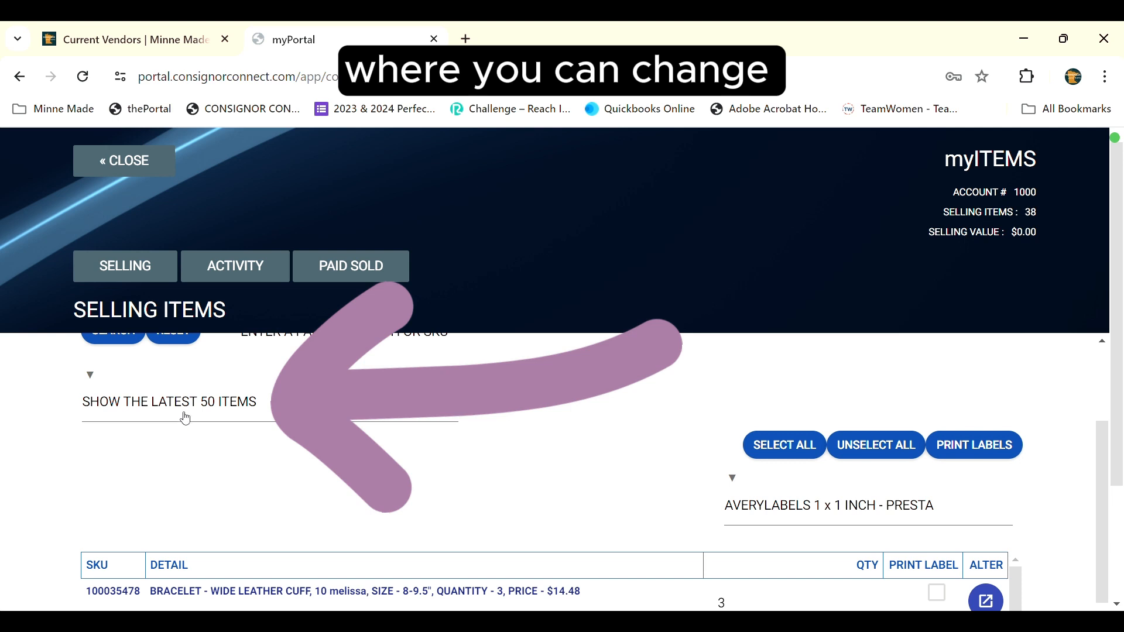
click(186, 416)
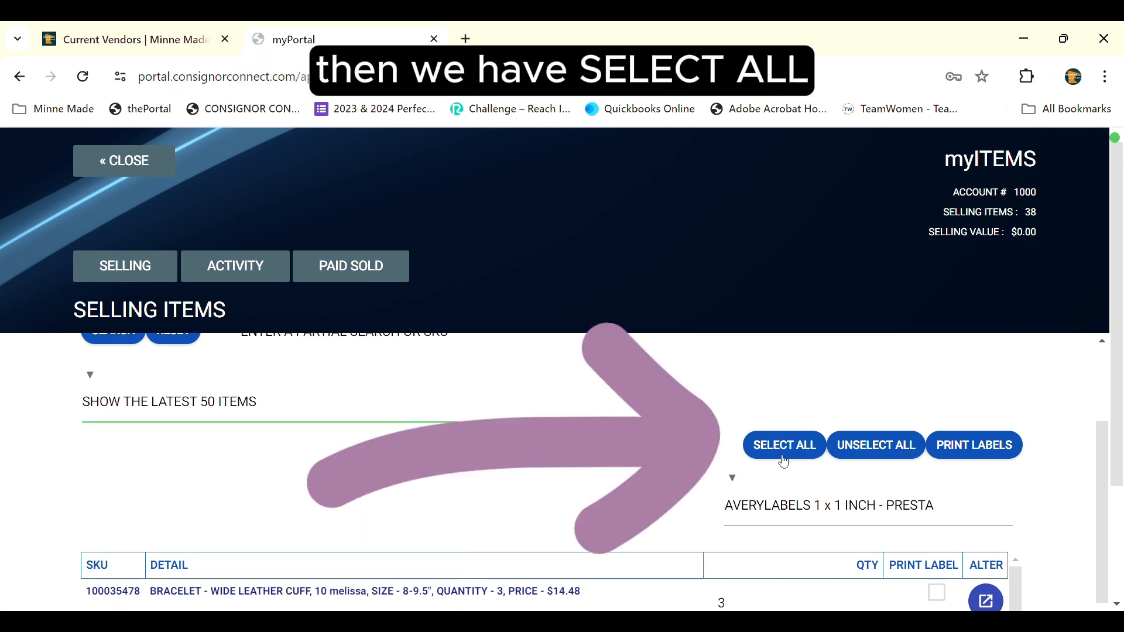
Select all selling items for label printing and clear the whole selection again.
click(785, 445)
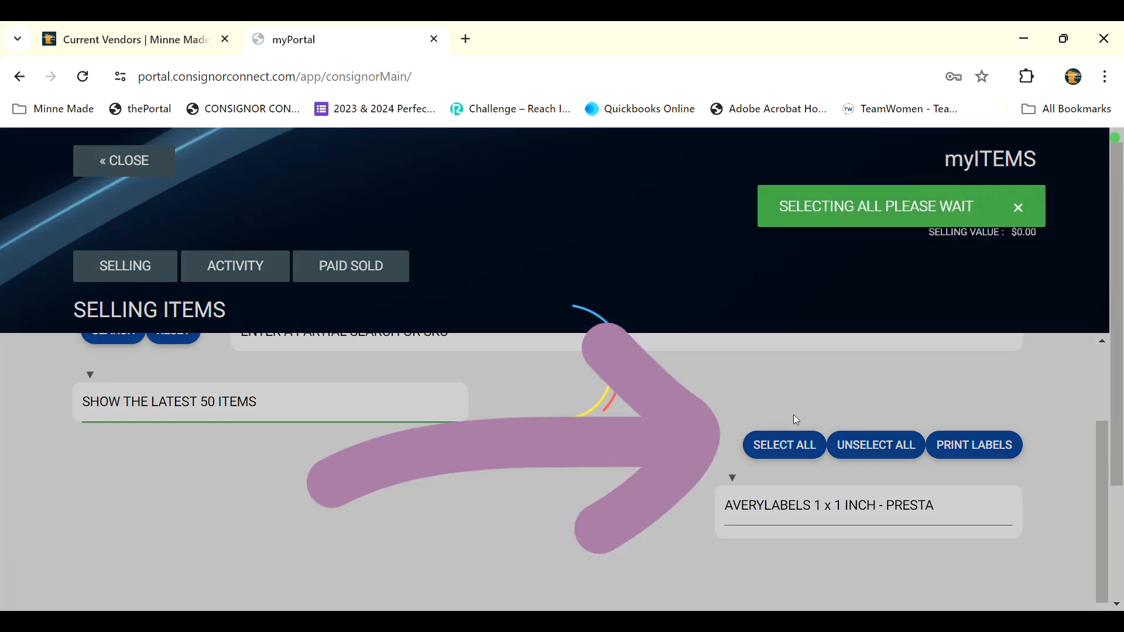
scroll(620, 452, down, 5)
scroll(621, 451, up, 5)
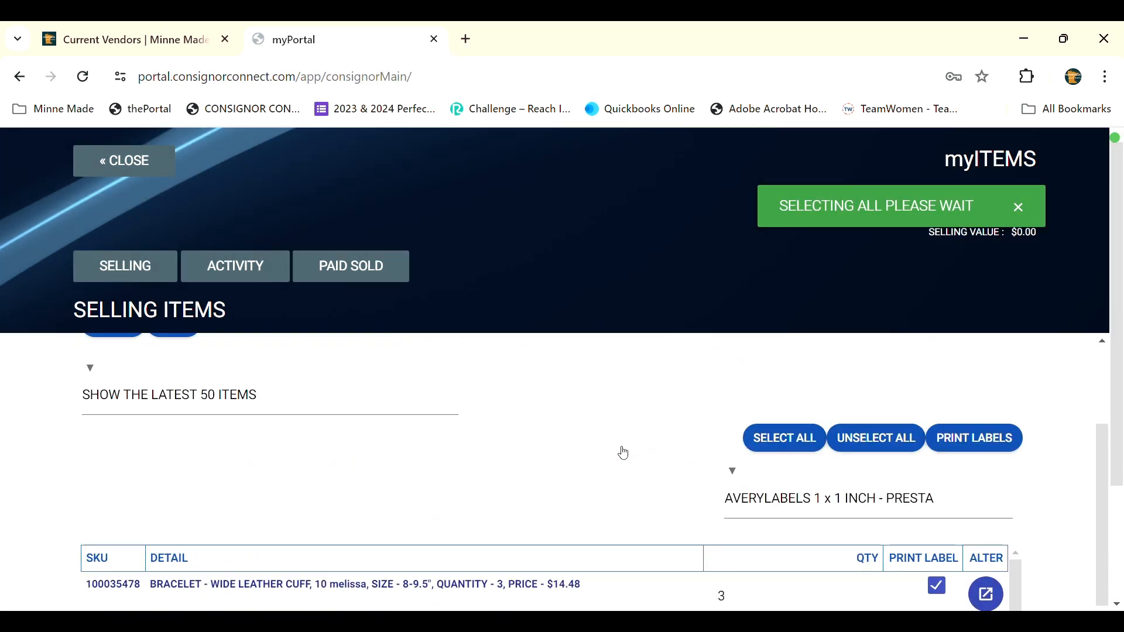
click(876, 452)
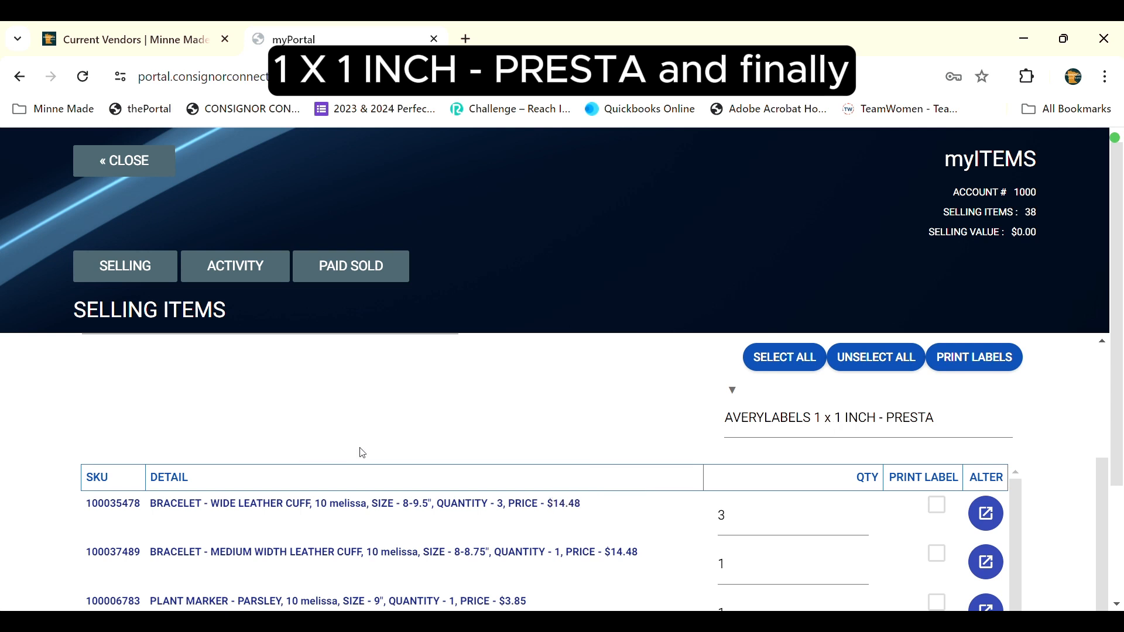
Look through the selling items, open a blank item form and close it without saving.
scroll(359, 451, down, 2)
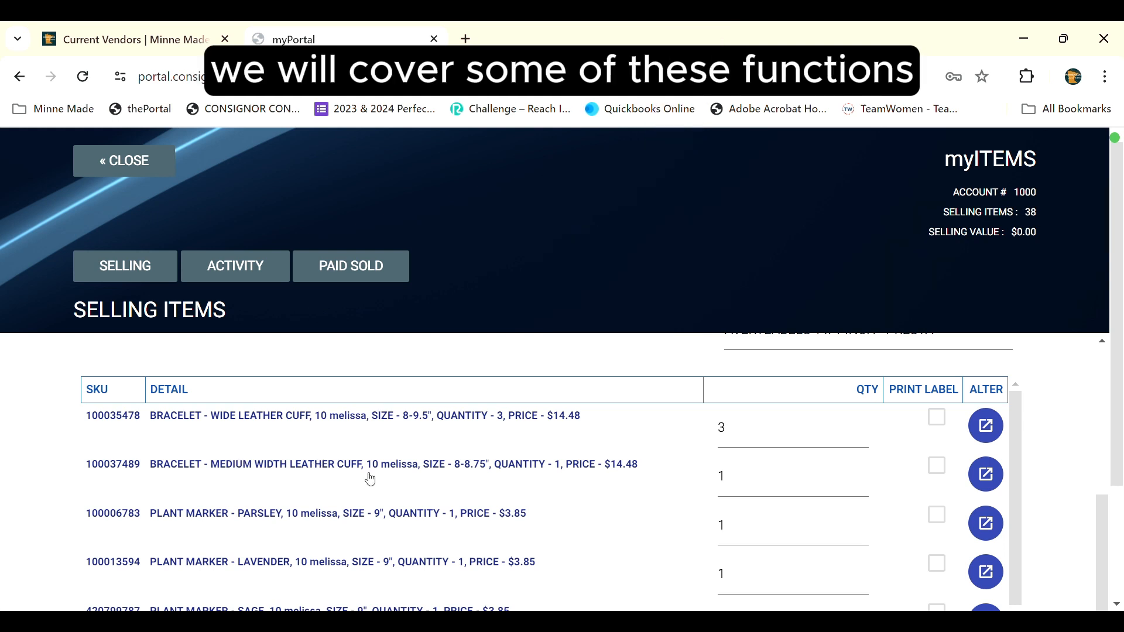
scroll(409, 495, up, 3)
scroll(411, 496, up, 3)
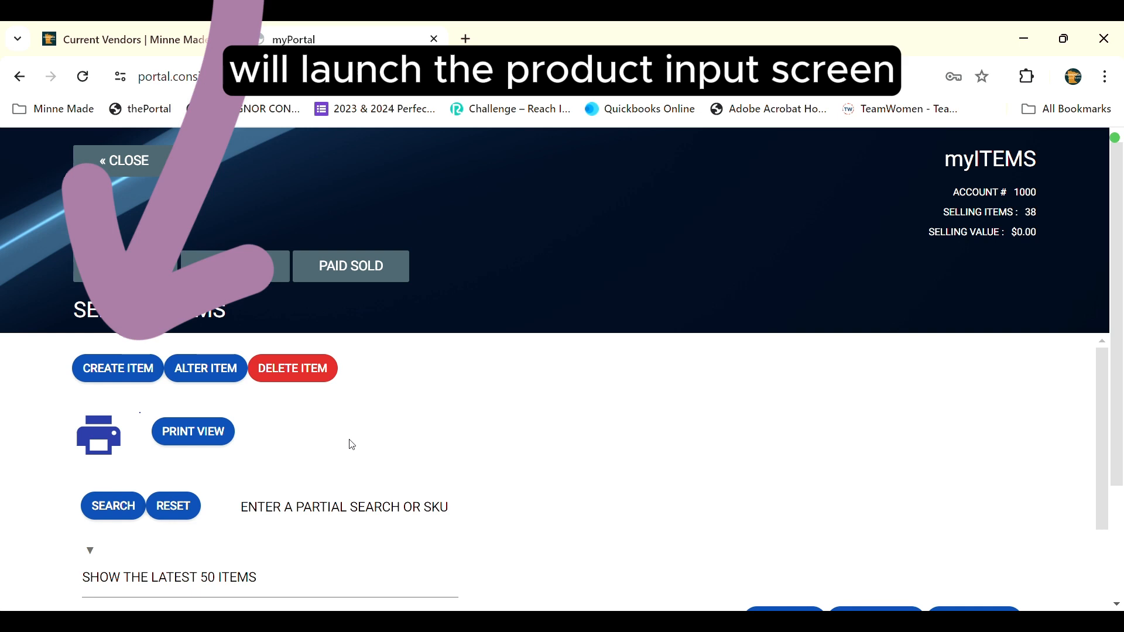
click(122, 374)
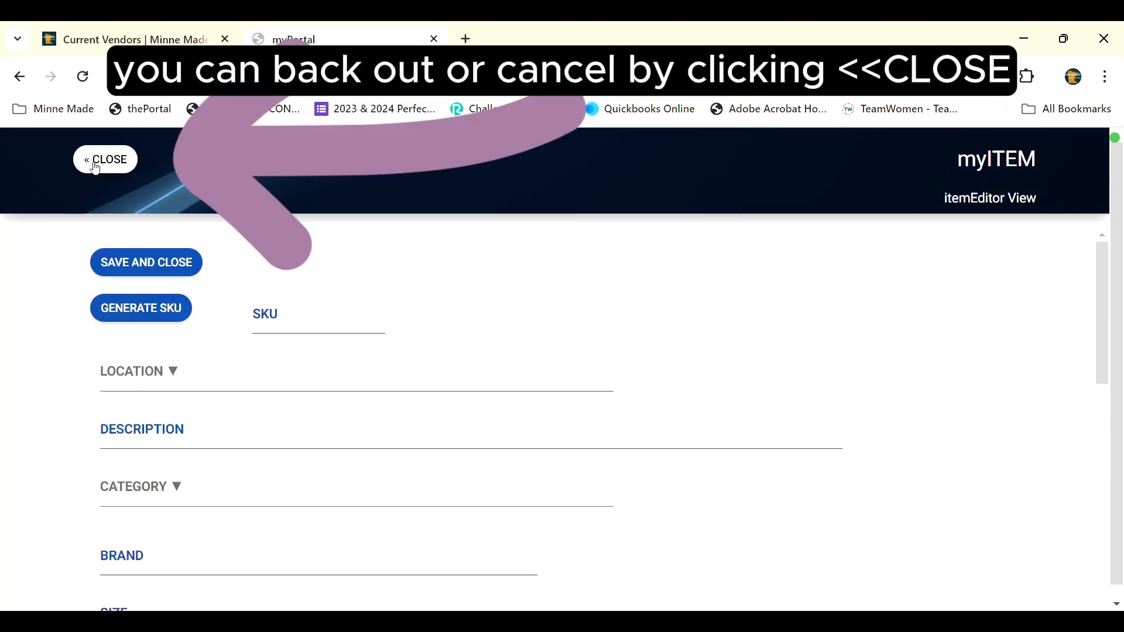
click(105, 164)
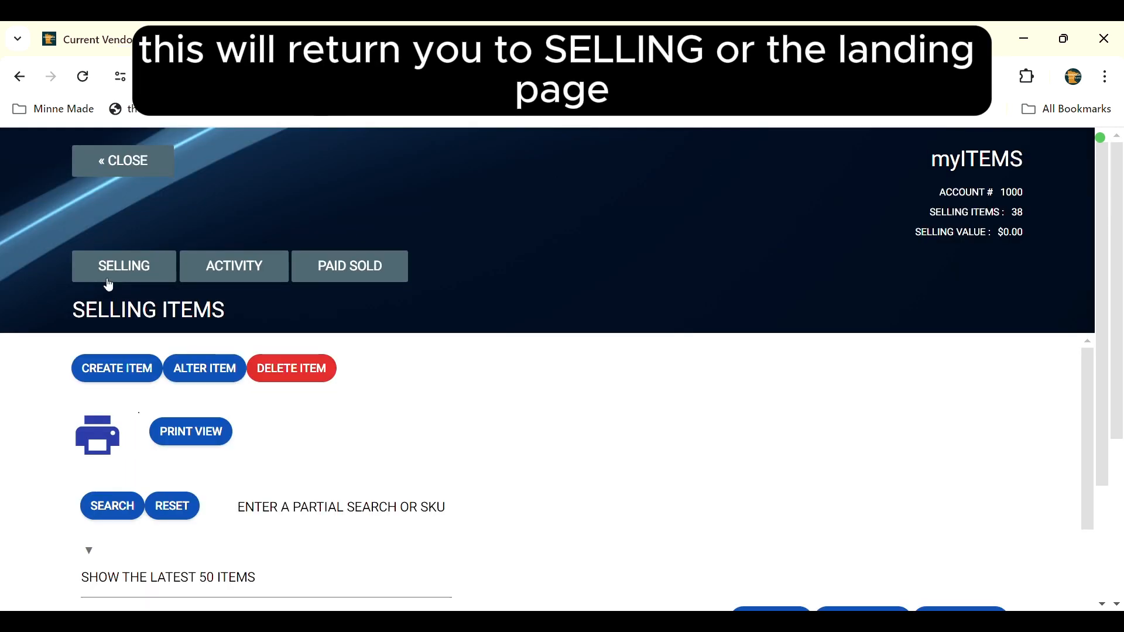
Create a new item, generate its SKU and set the location to MINNE MADE AND MORE.
click(127, 379)
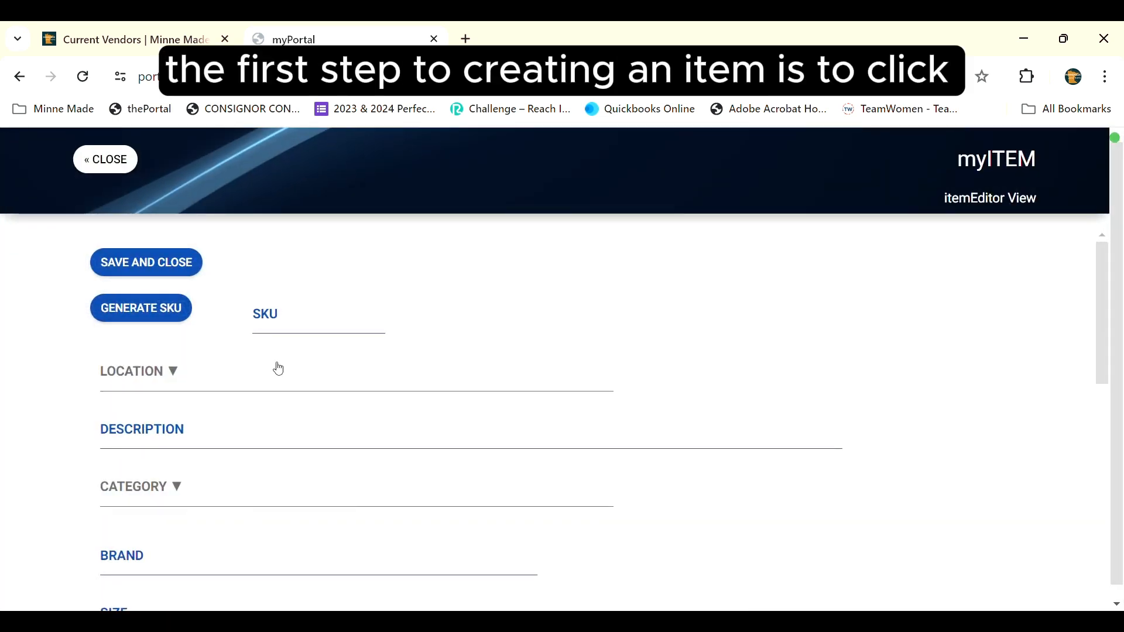
click(153, 315)
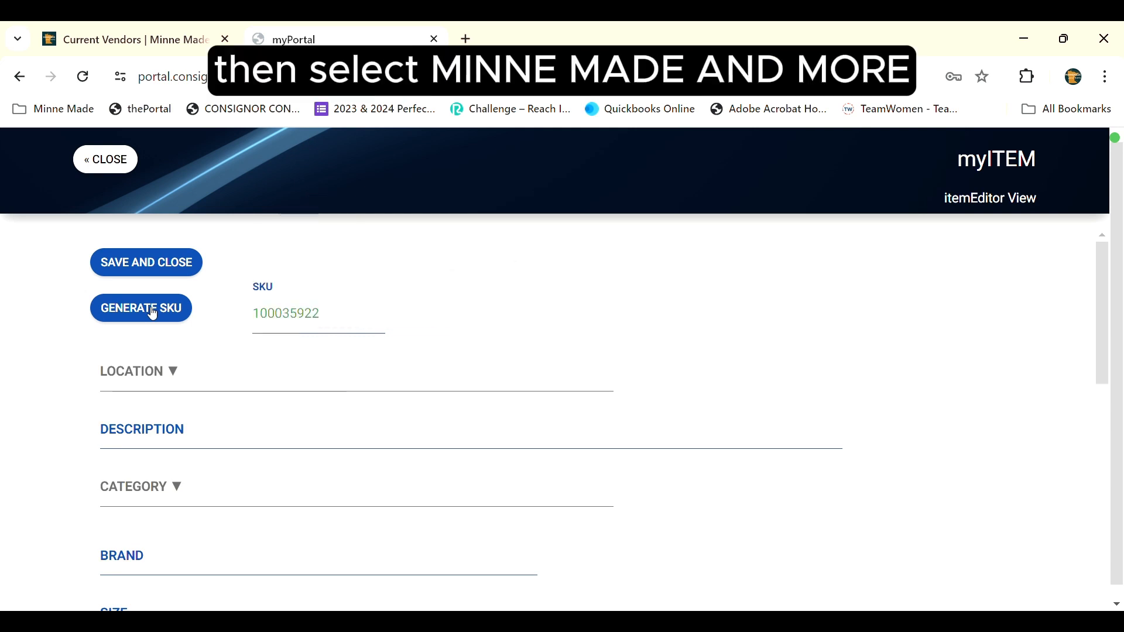
scroll(152, 298, down, 2)
click(150, 286)
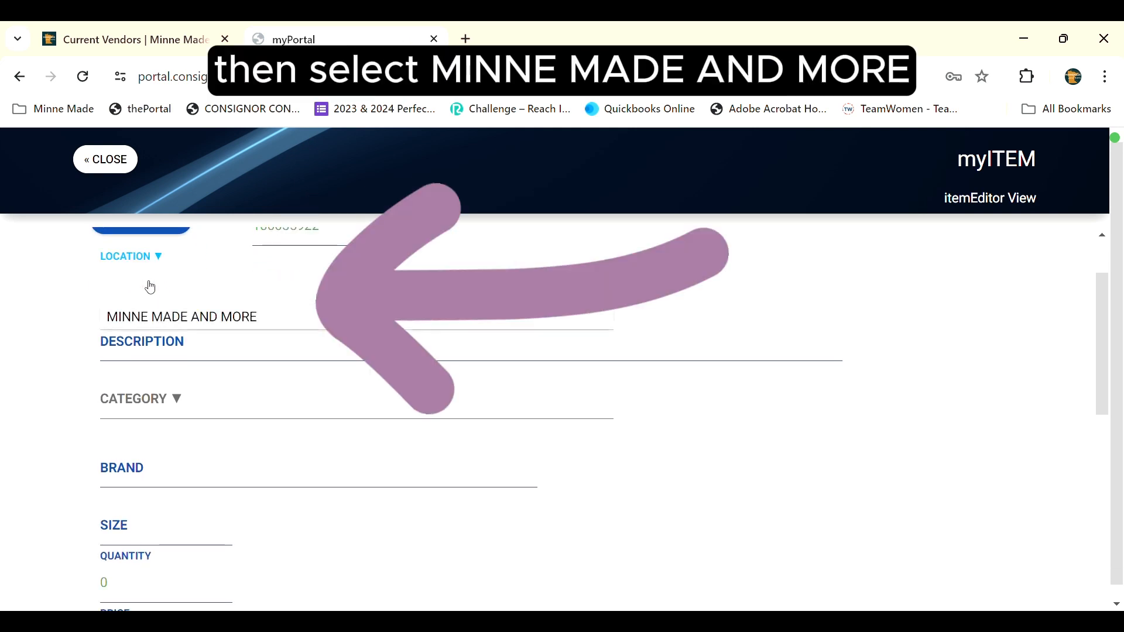
click(168, 316)
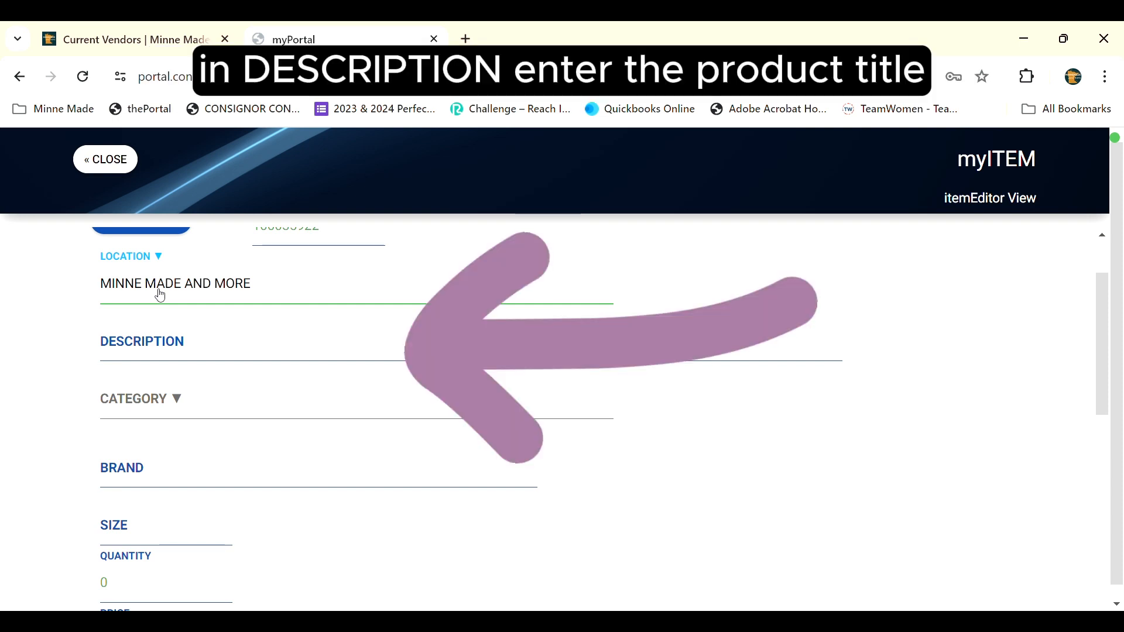
Enter the description "green Easter crocheted toddler dress" and assign the item to category 010.
click(166, 348)
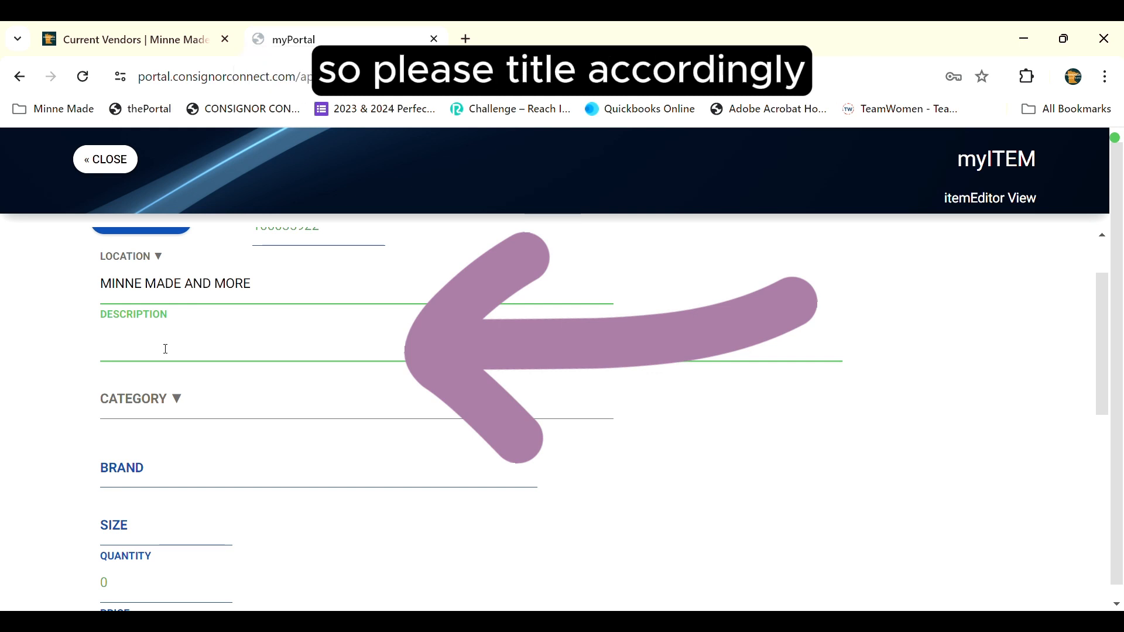
text(green Easter crocheted toddler dress)
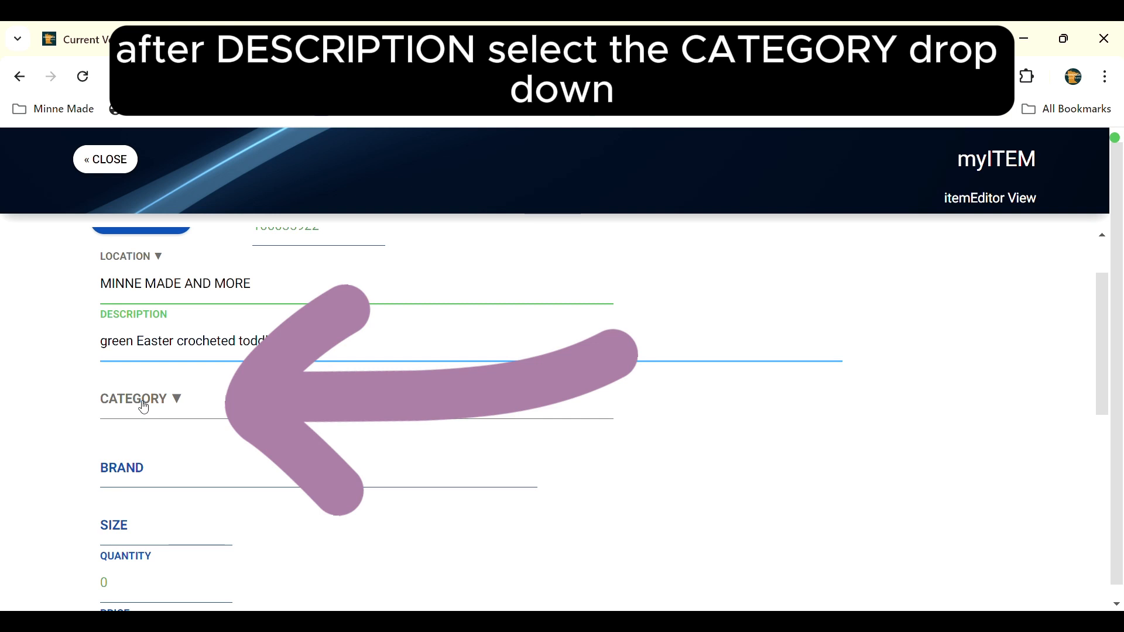
click(144, 404)
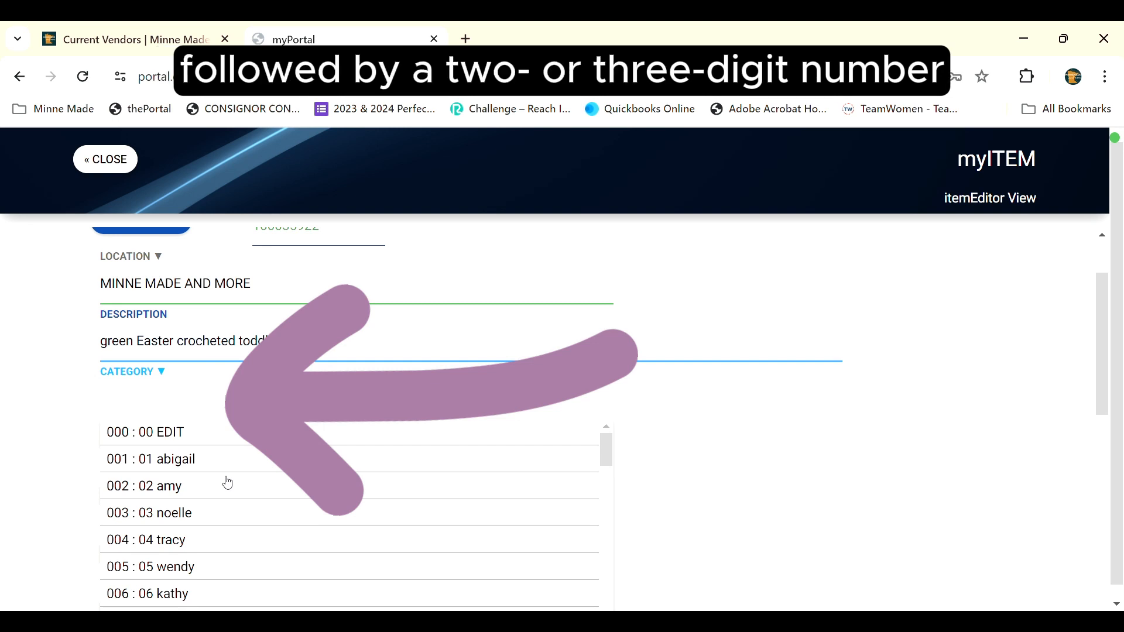
scroll(228, 483, down, 1)
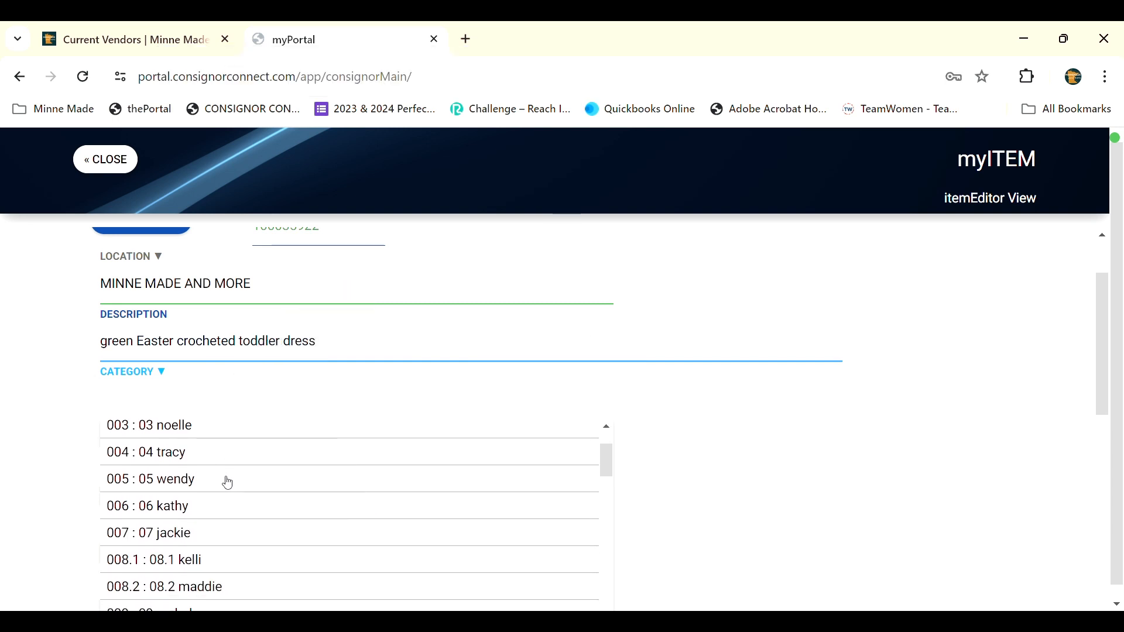
scroll(228, 483, down, 1)
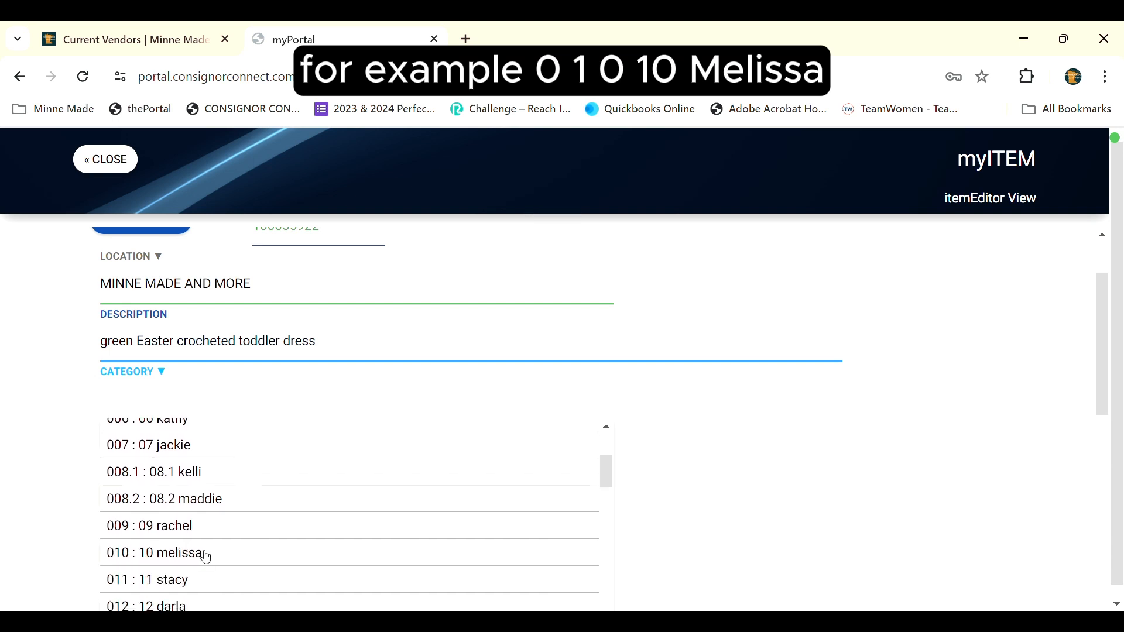
click(206, 555)
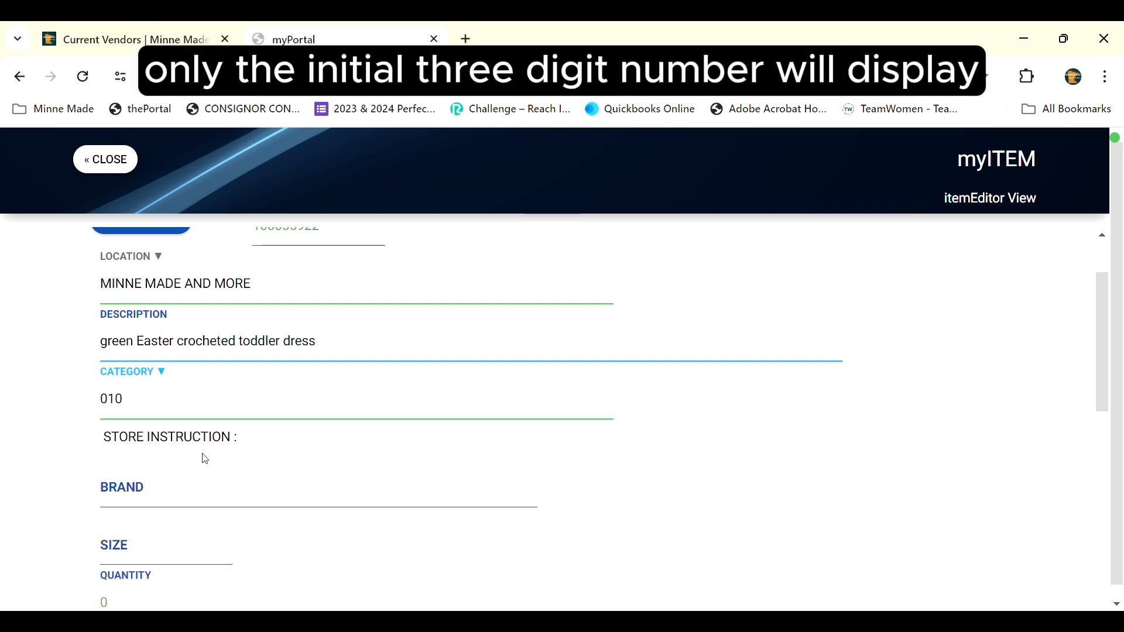
Enter "Made by Melissa MN" as the item's brand and 4x4 as its size.
scroll(151, 399, down, 3)
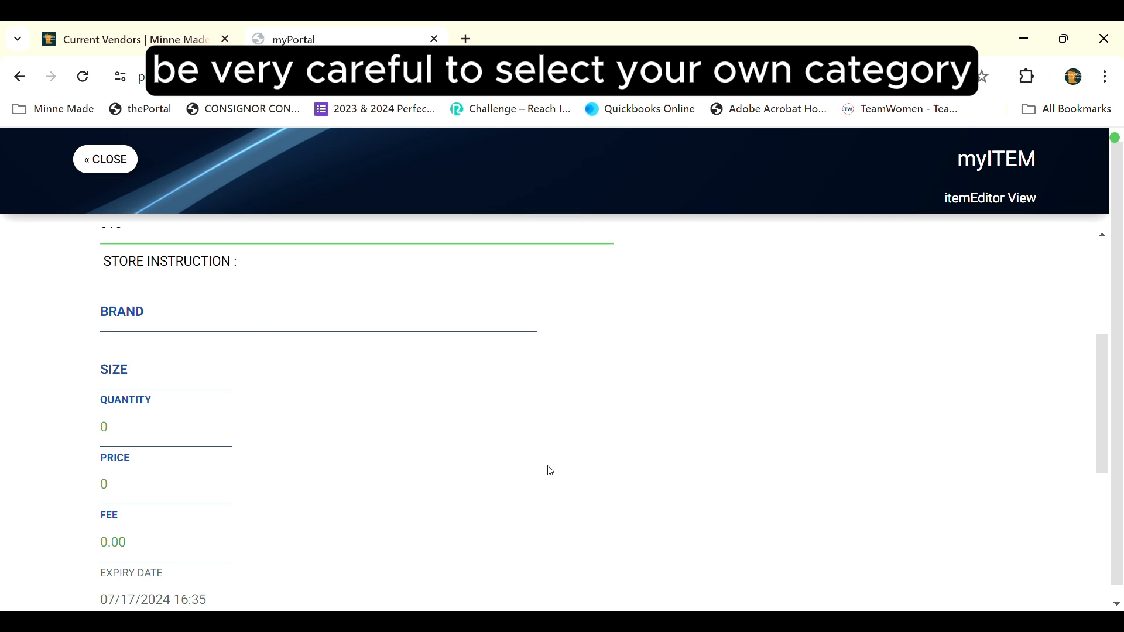
scroll(547, 470, down, 2)
scroll(548, 470, up, 2)
click(158, 315)
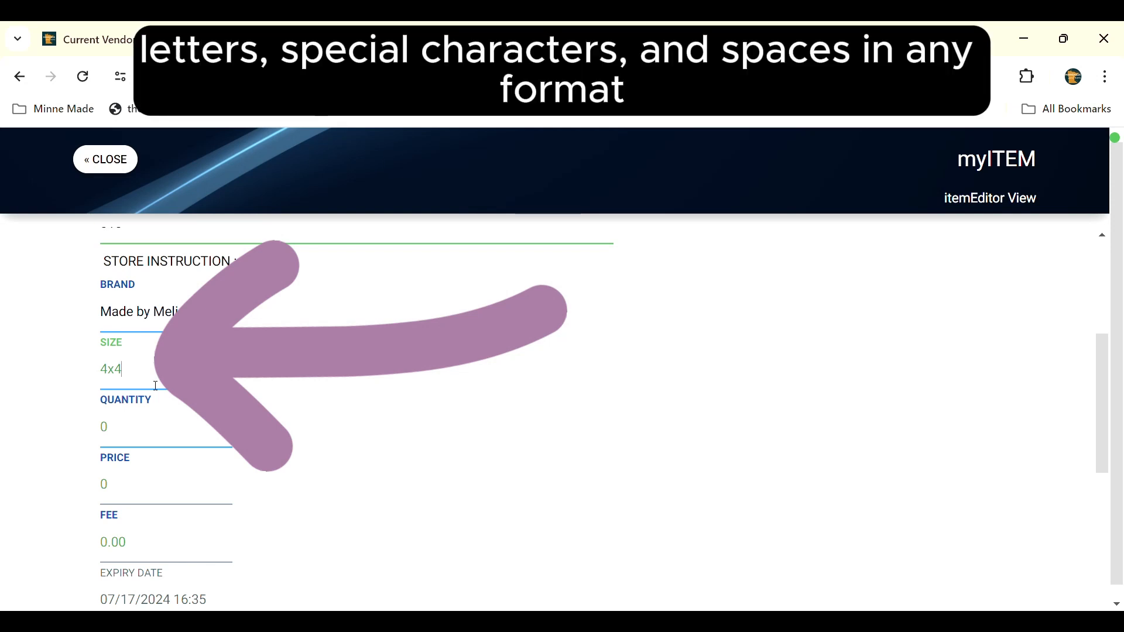
Try the example sizes "small" and 10" for the item.
key(BackSpace)
key(BackSpace)
key(BackSpace)
text(small)
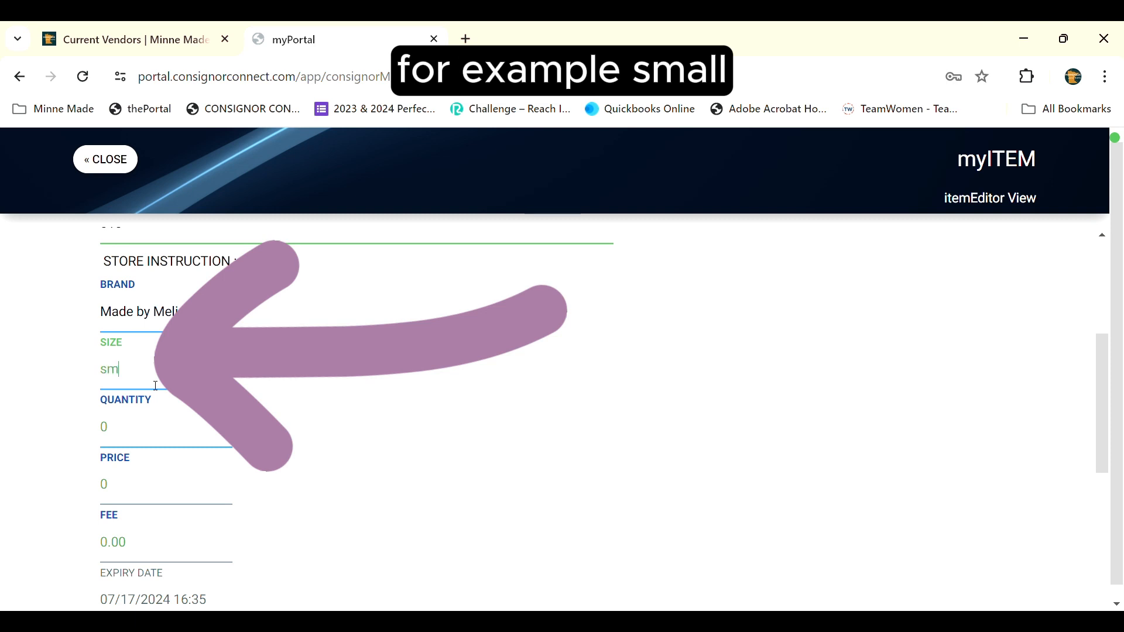
key(BackSpace)
key(BackSpace)
key(BackSpace)
key(BackSpace)
key(BackSpace)
text(10")
Set the item's size to 12 months and its quantity to 1.
key(ctrl+a)
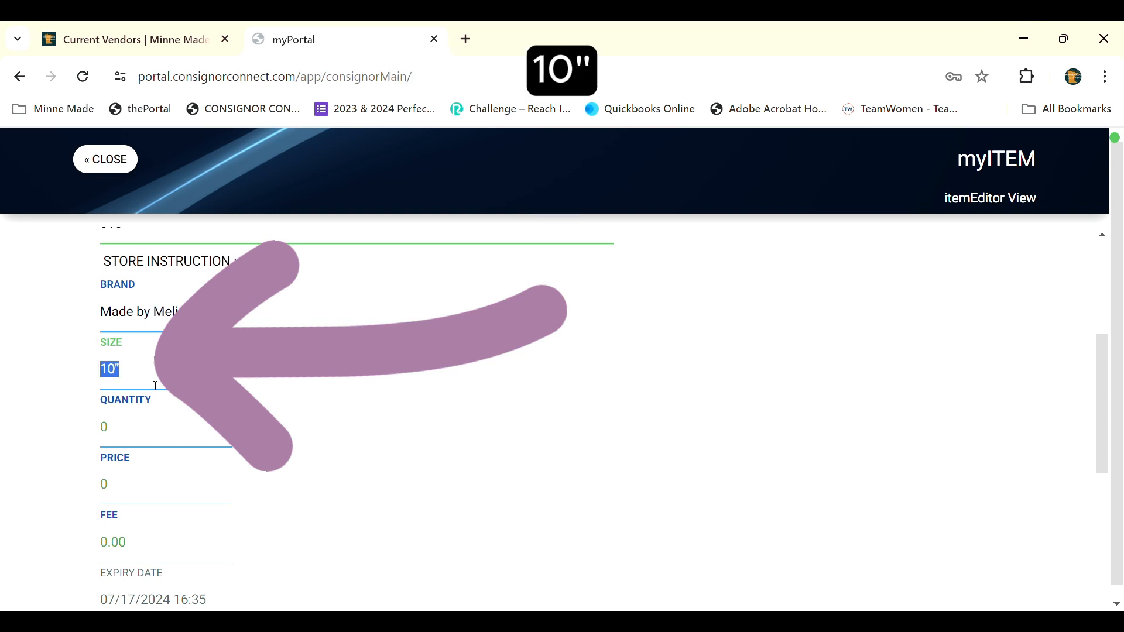
text(4 x 4)
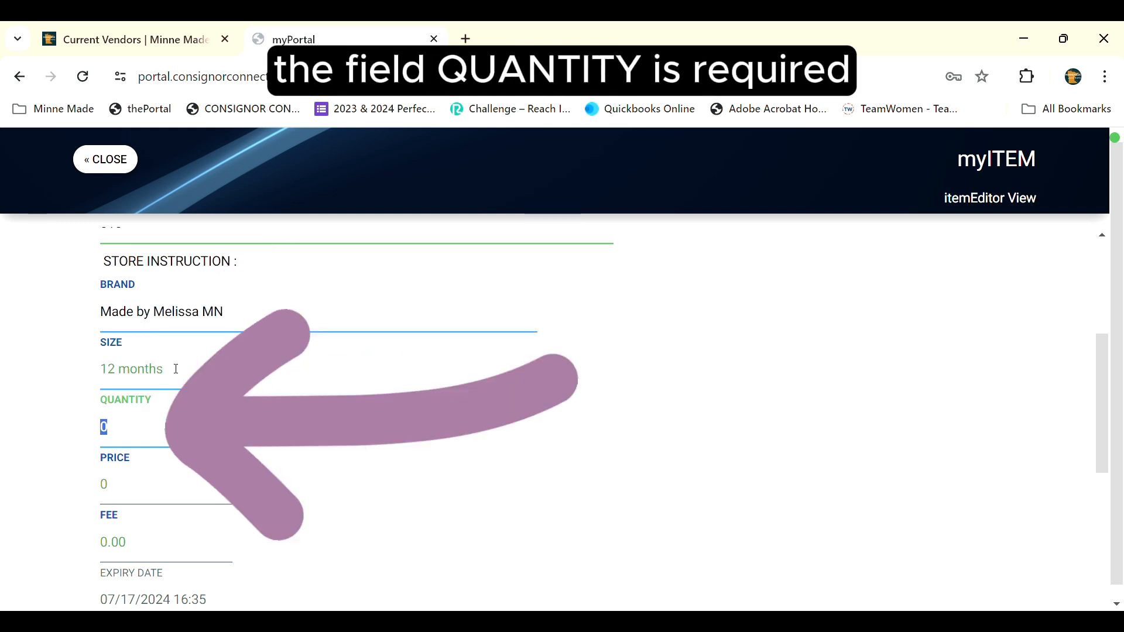
text(1)
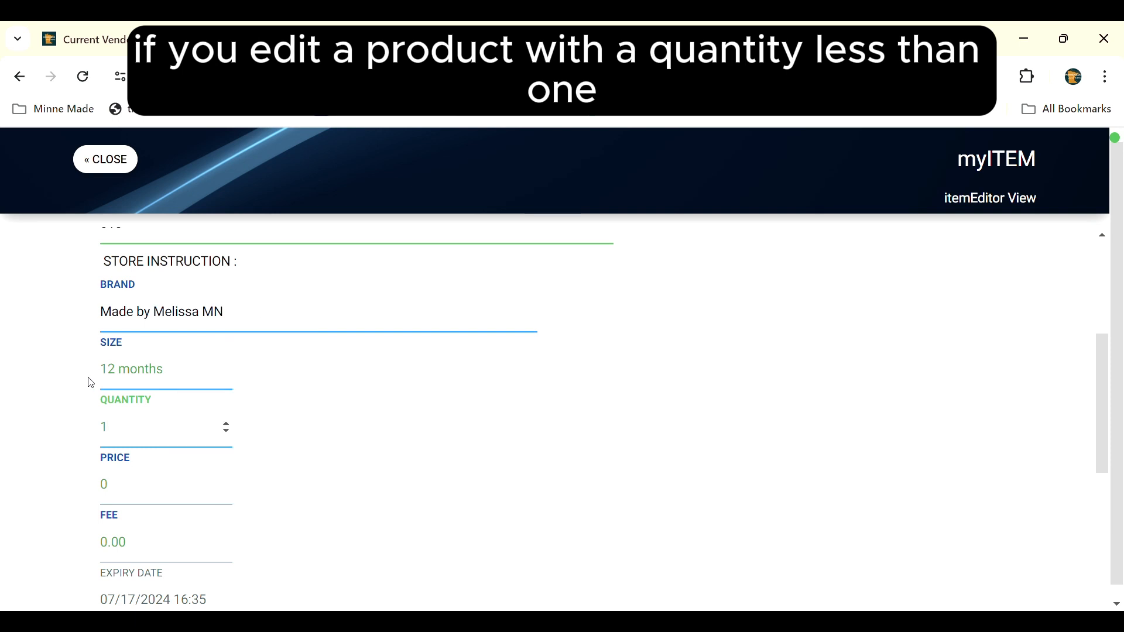
Dismiss the expiry date calendar and set the item's price to 24.99 so that the fee recalculates.
scroll(64, 374, down, 1)
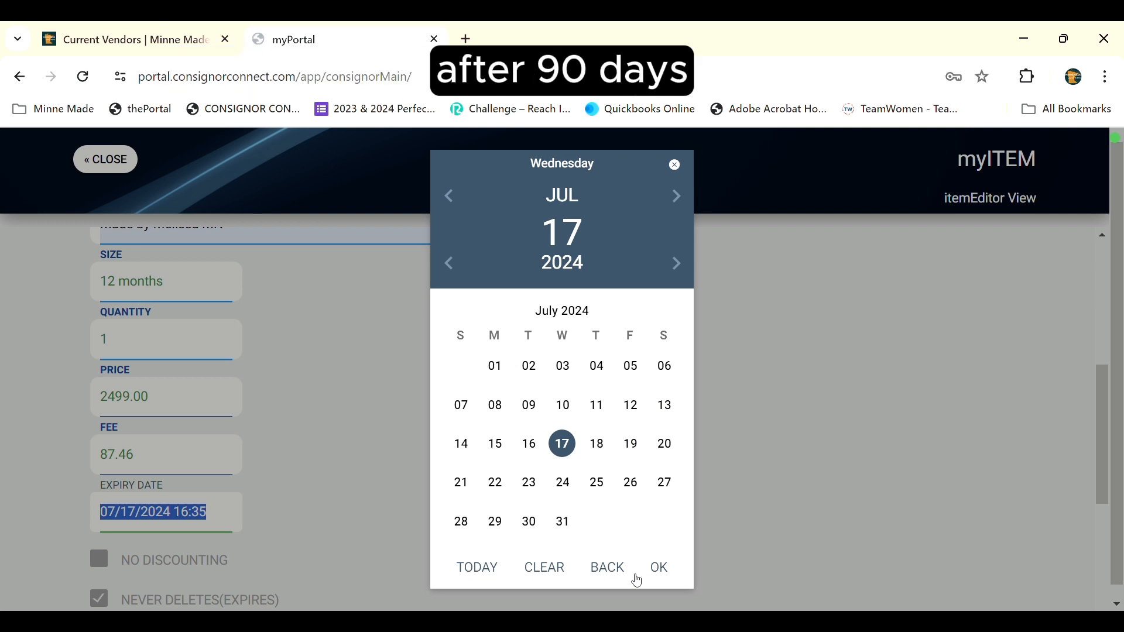
click(68, 381)
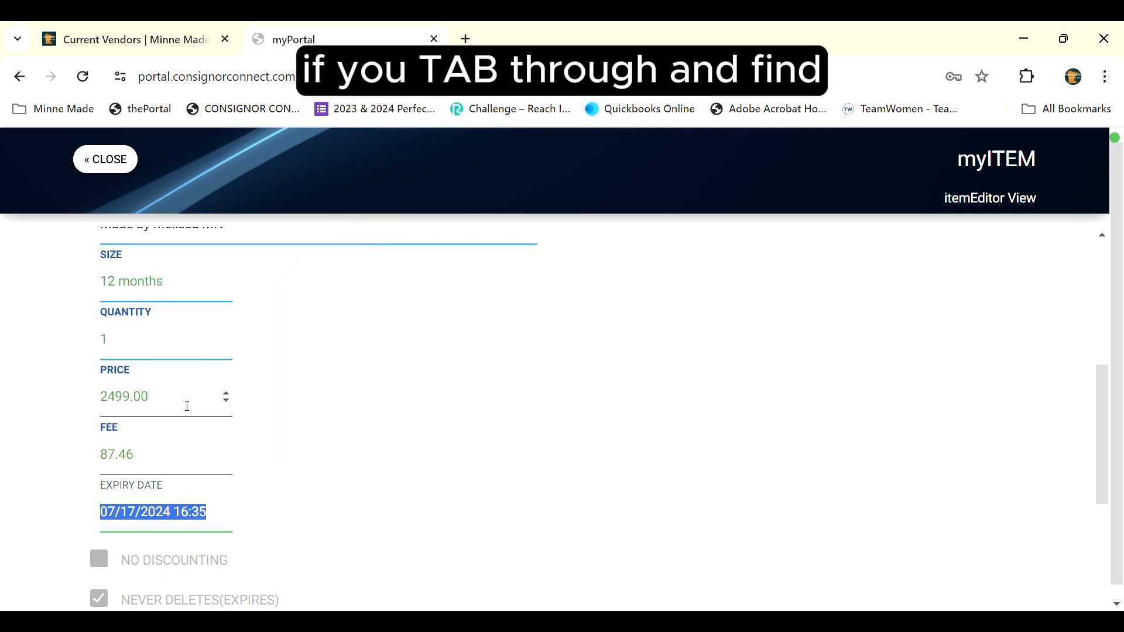
drag(188, 407, 61, 395)
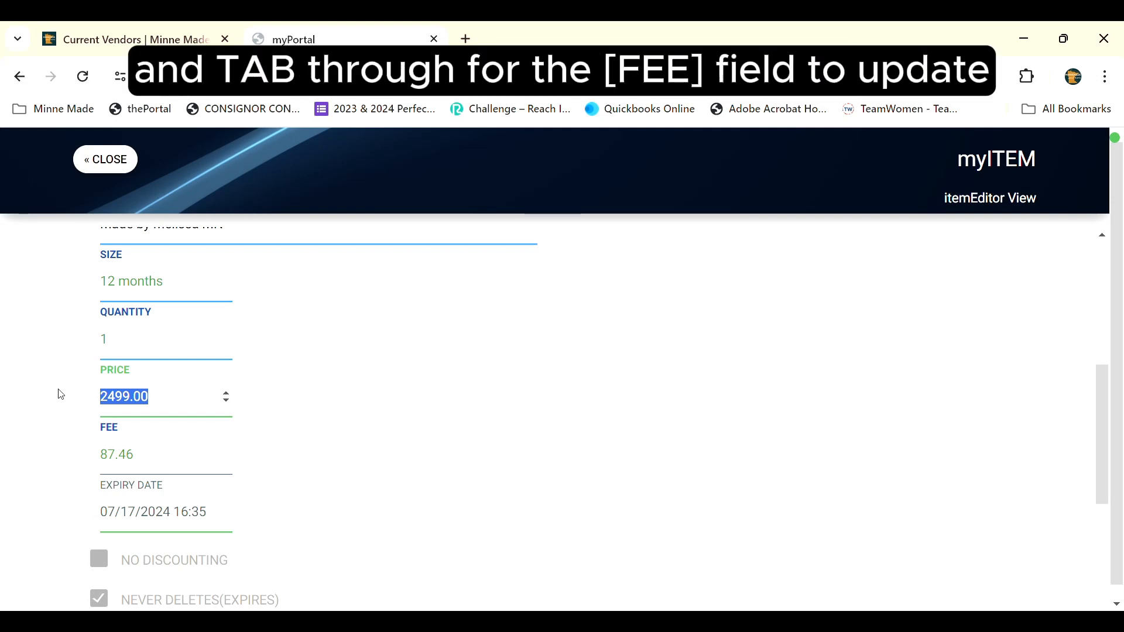
text(24.99)
key(Tab)
key(Tab)
Turn off Include Tax to make the item non-taxable.
scroll(191, 410, down, 3)
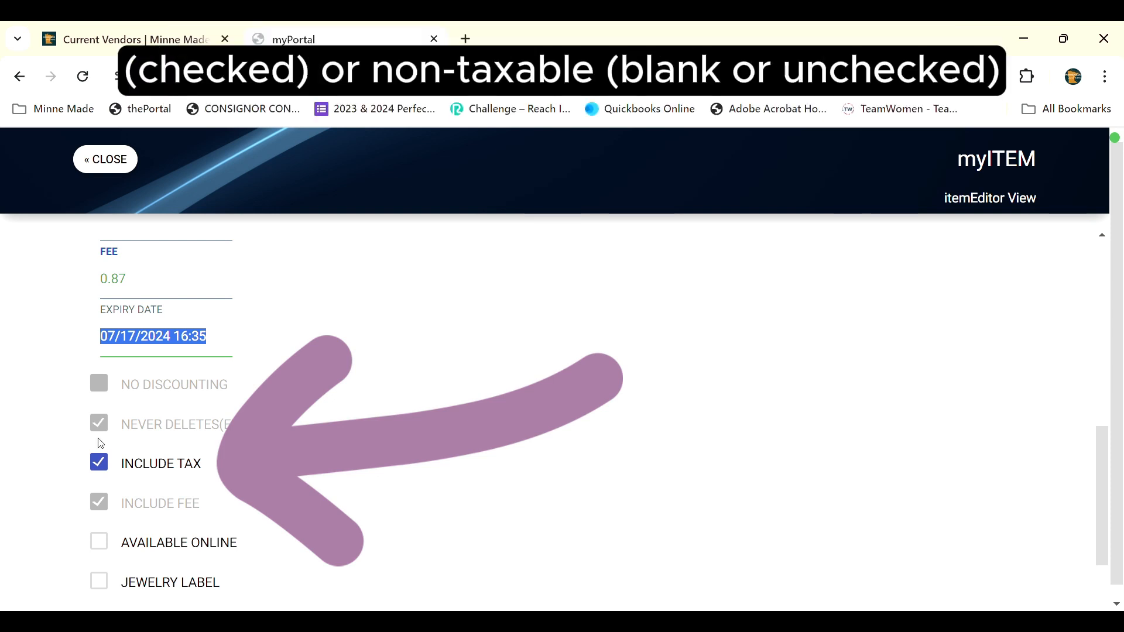
click(112, 466)
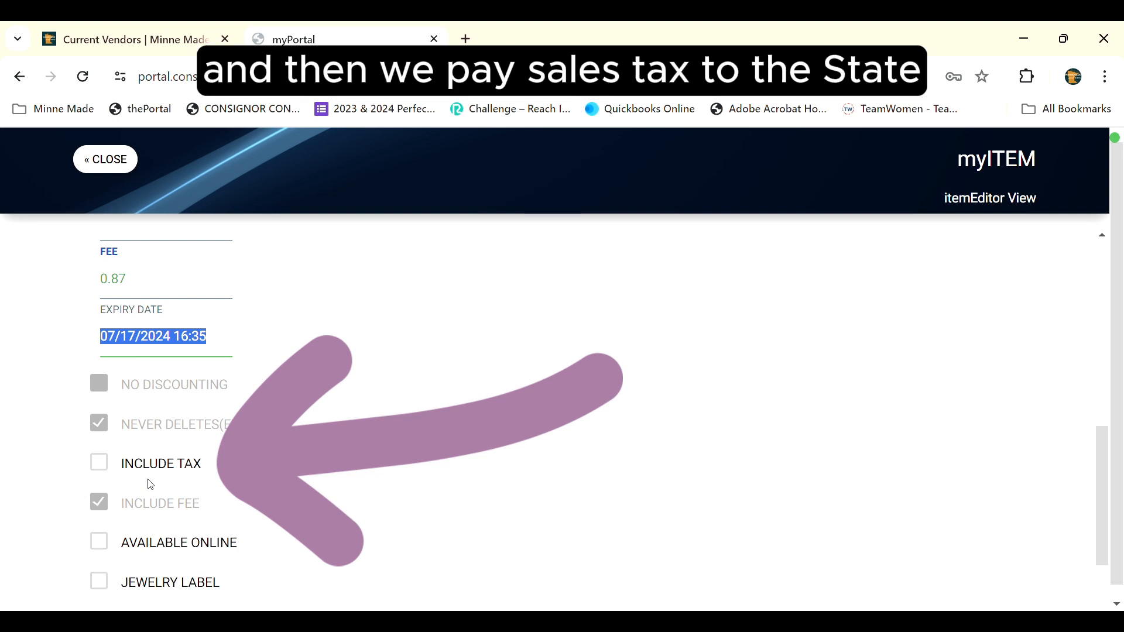
scroll(107, 424, down, 2)
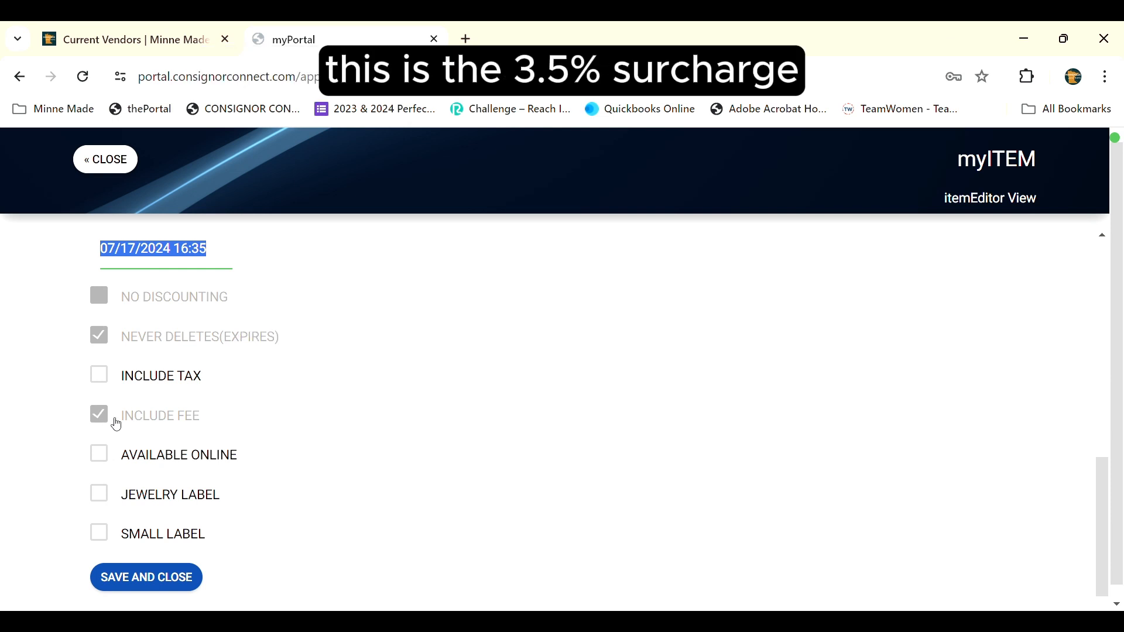
Check the item's fee against the Include Fee option, review the remaining label options, and save the new item.
scroll(281, 427, up, 5)
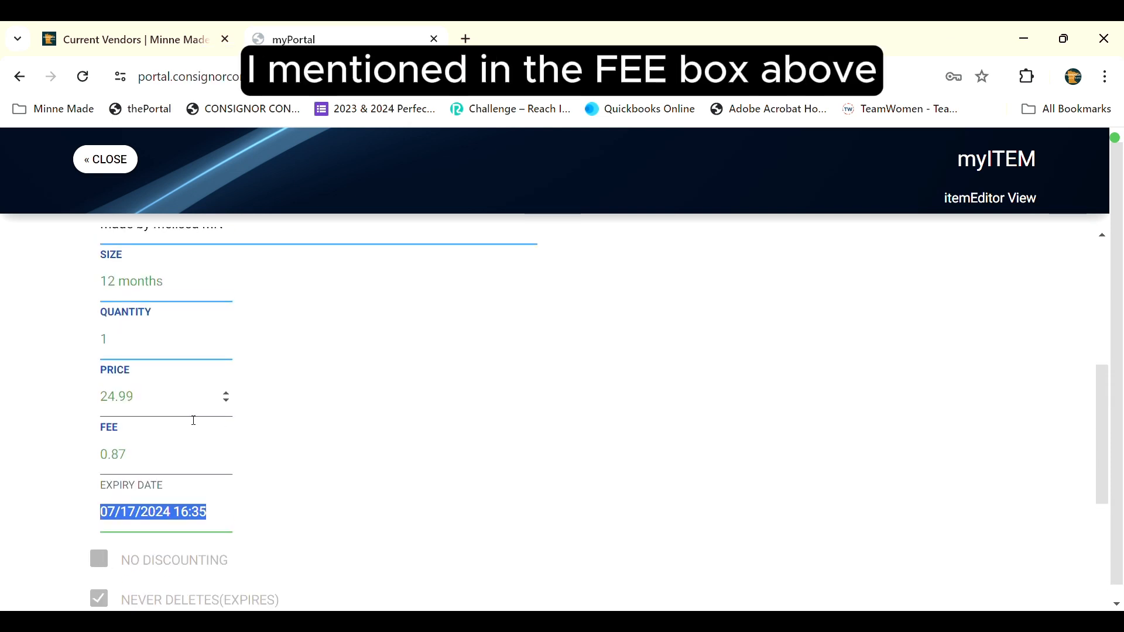
scroll(381, 414, down, 5)
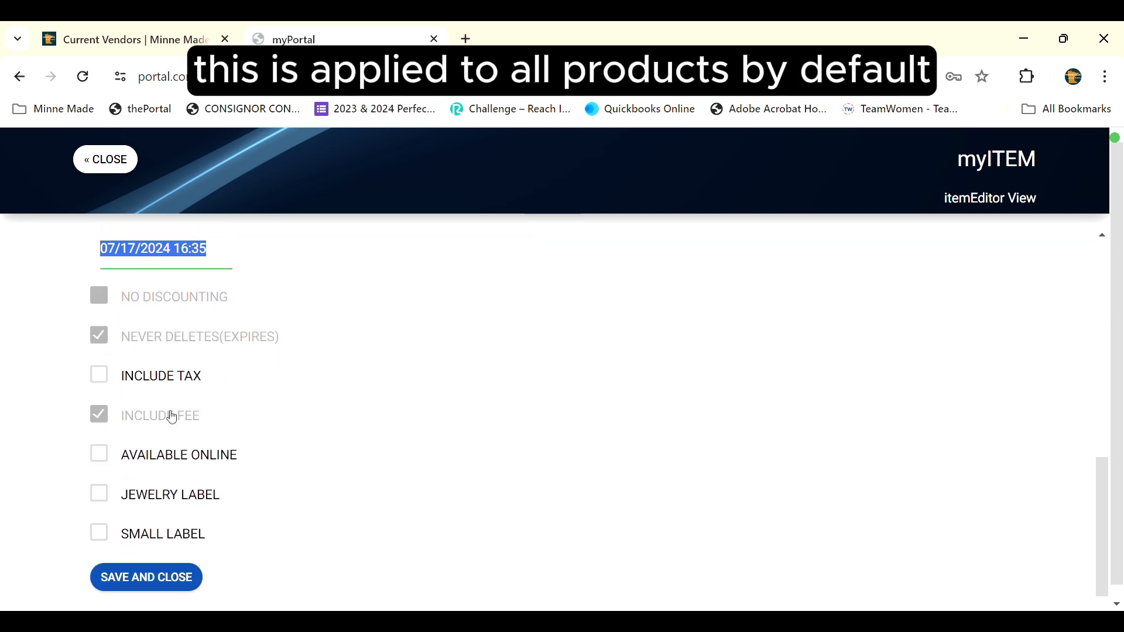
scroll(173, 412, down, 1)
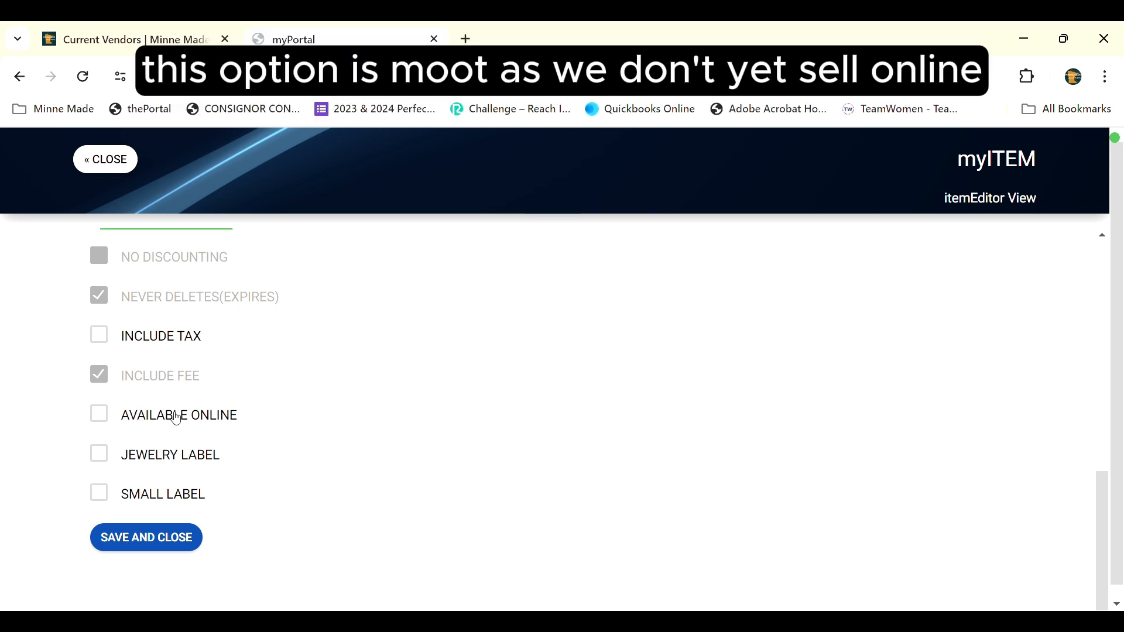
scroll(174, 417, down, 1)
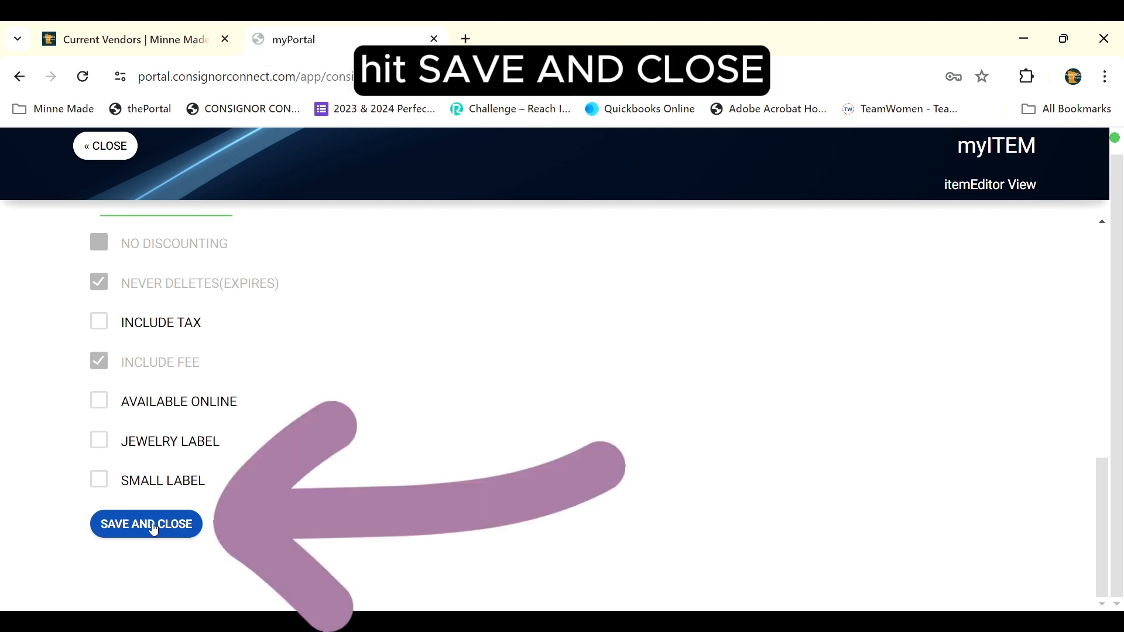
click(153, 530)
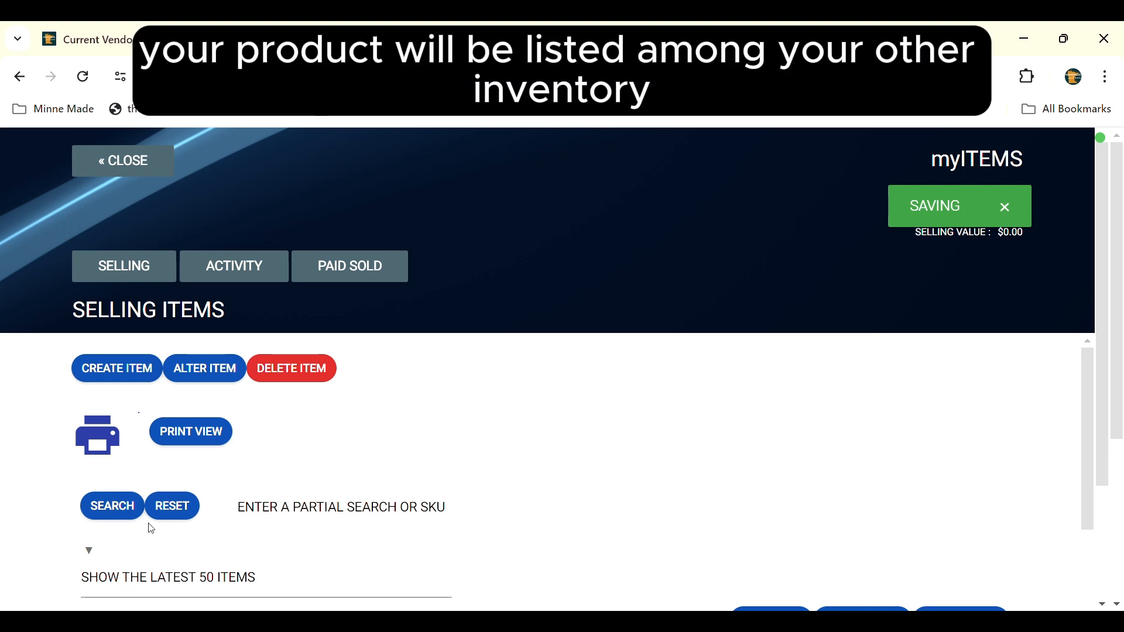
Look through the selling items list for the newly saved green Easter crocheted toddler dress and check the quantity column.
scroll(479, 536, down, 5)
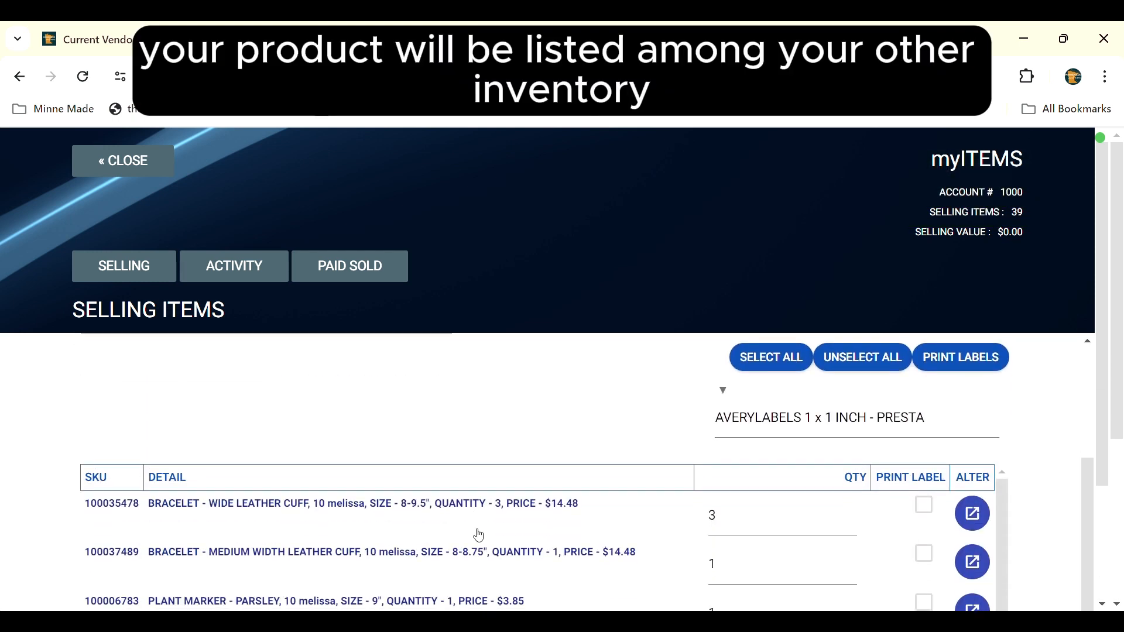
scroll(479, 536, down, 2)
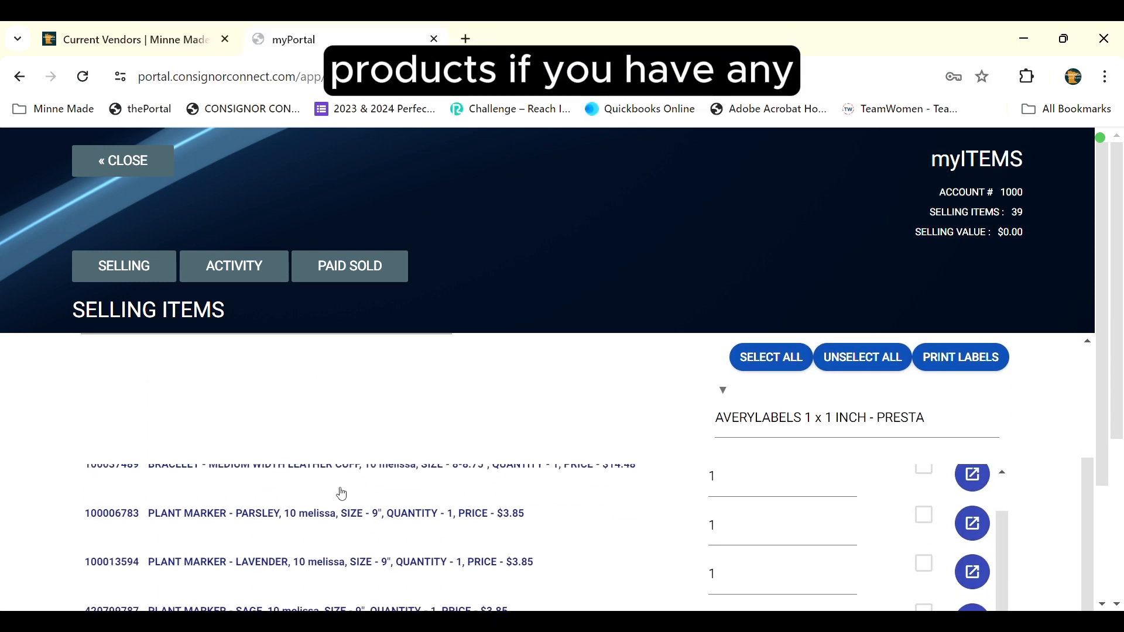
scroll(524, 516, down, 3)
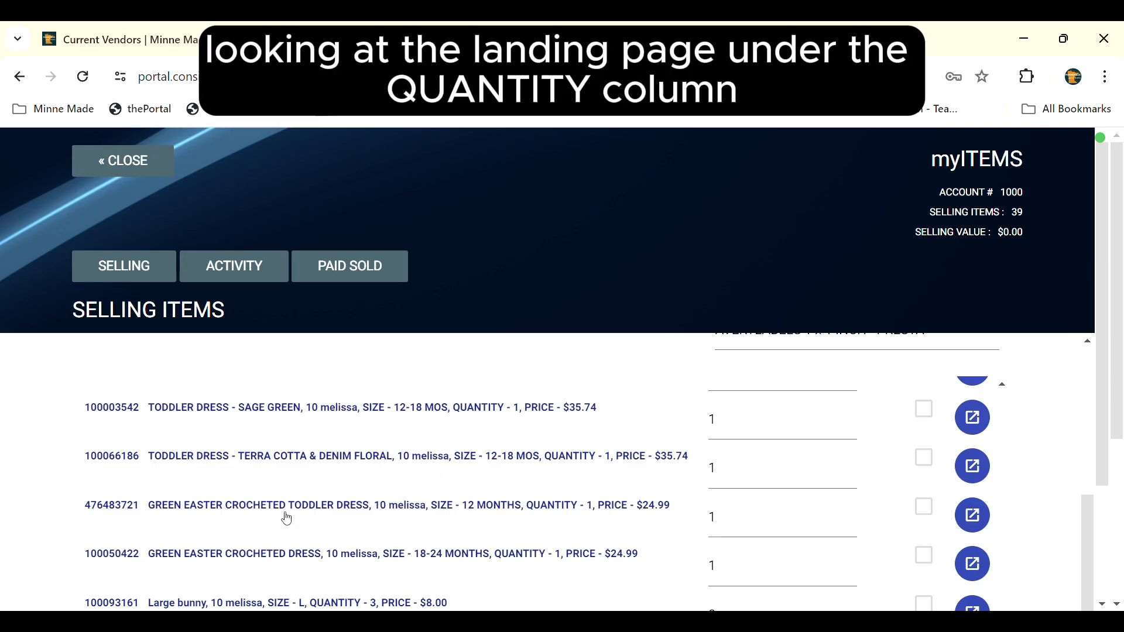
scroll(363, 507, down, 10)
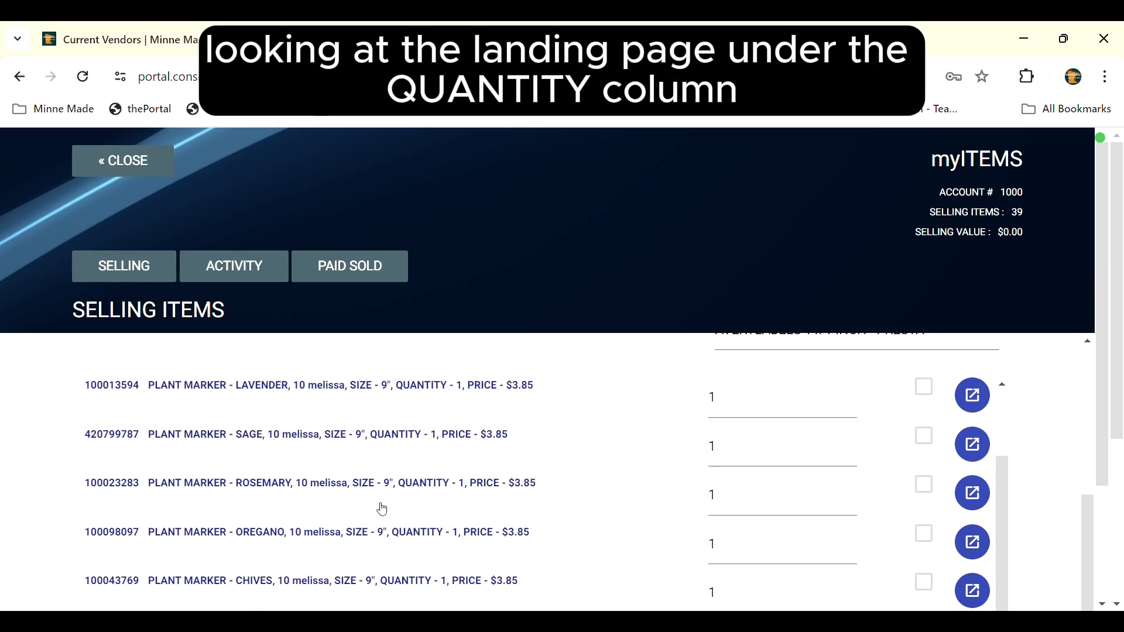
scroll(382, 508, up, 1)
scroll(382, 508, up, 3)
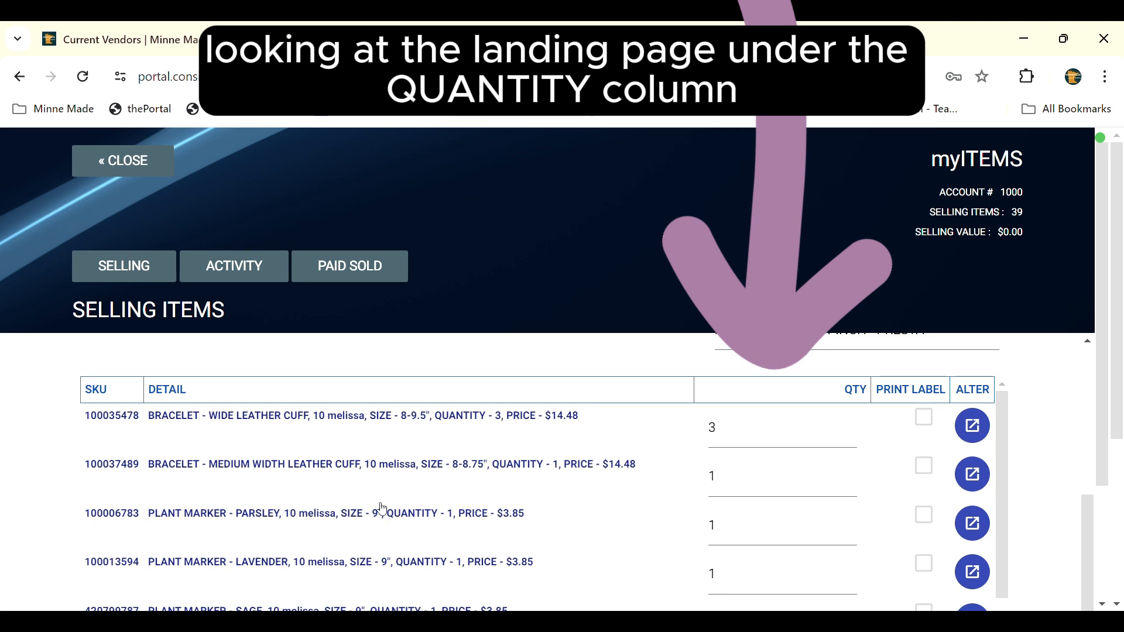
Try the wide leather cuff bracelet's quantity control in the list, and open the item for altering but close it without saving.
mouse_move(837, 439)
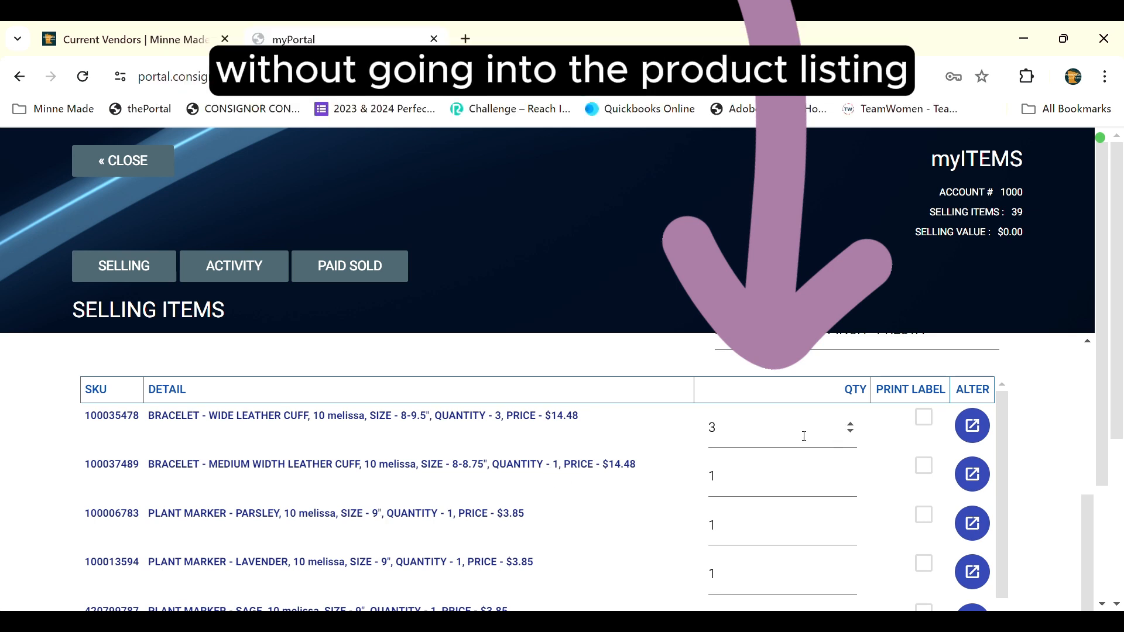
triple_click(851, 424)
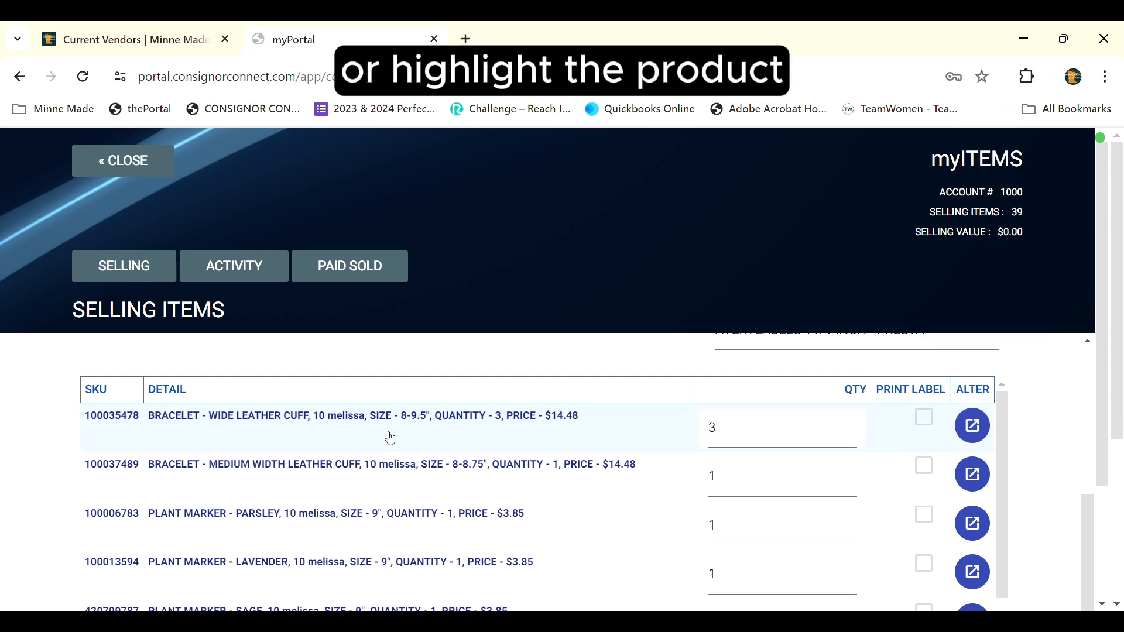
scroll(279, 432, up, 5)
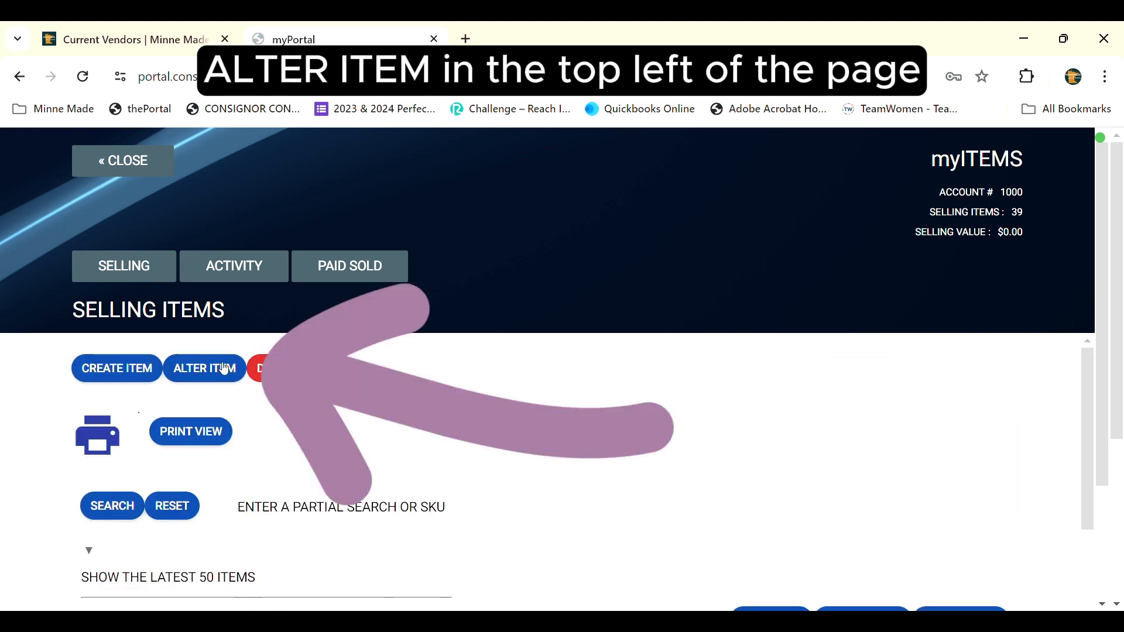
click(224, 368)
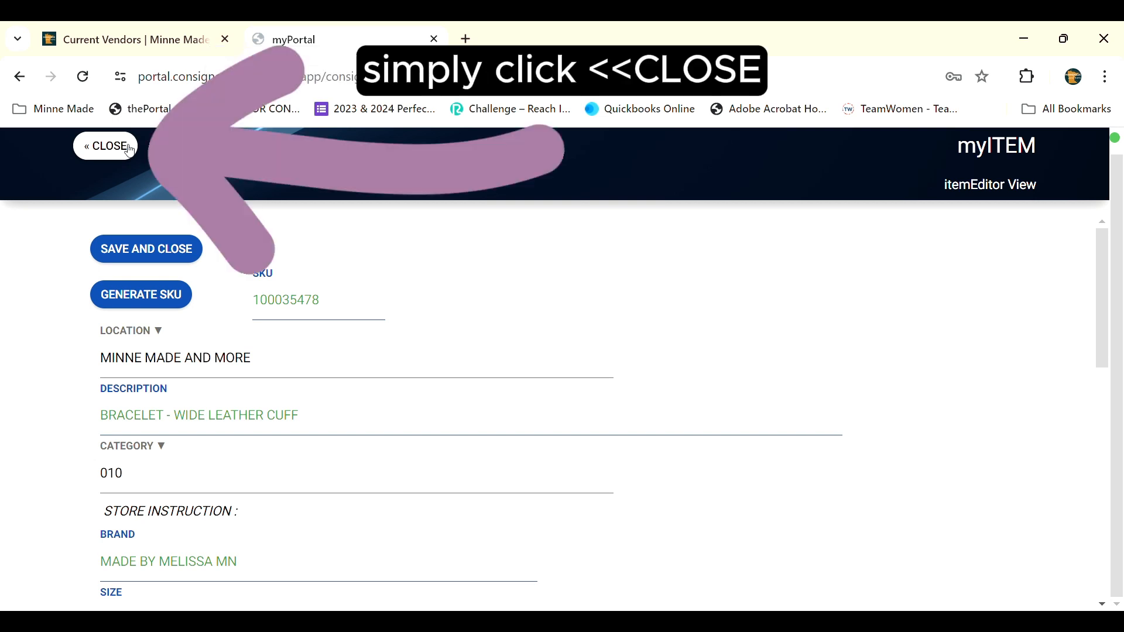
click(130, 150)
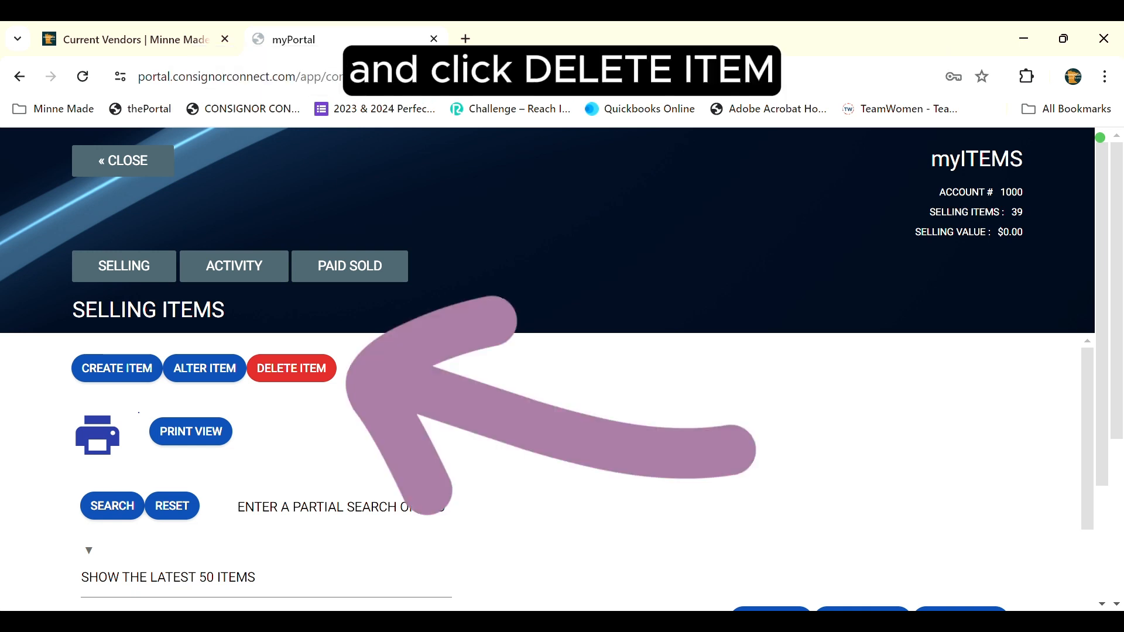
Delete the green Easter crocheted dress in size 18-24 months from the selling items.
click(292, 368)
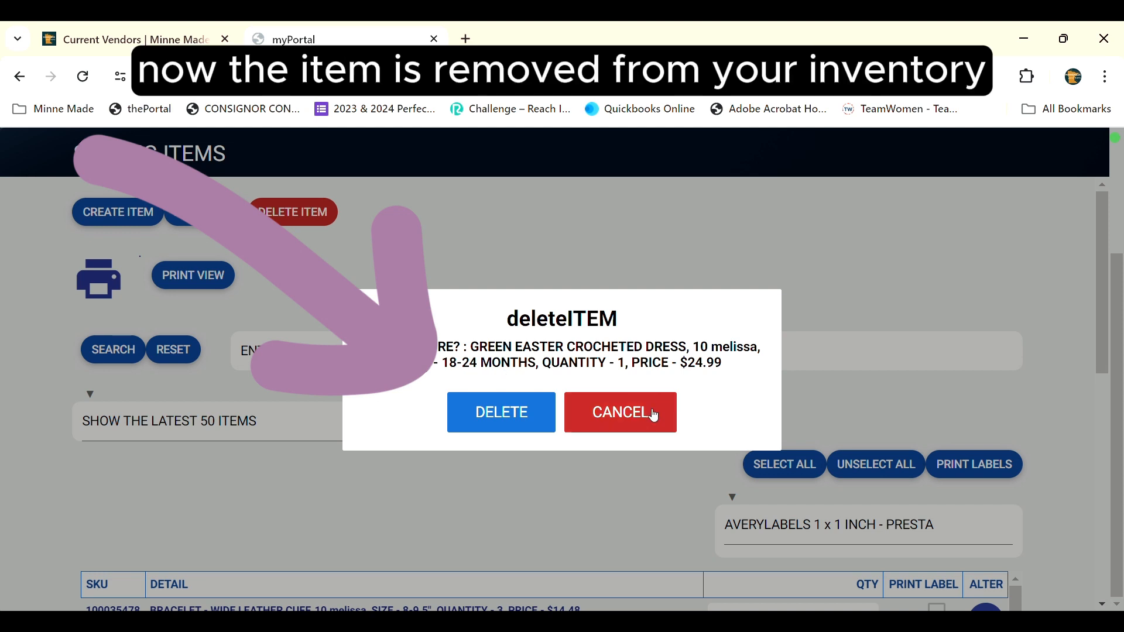
click(514, 413)
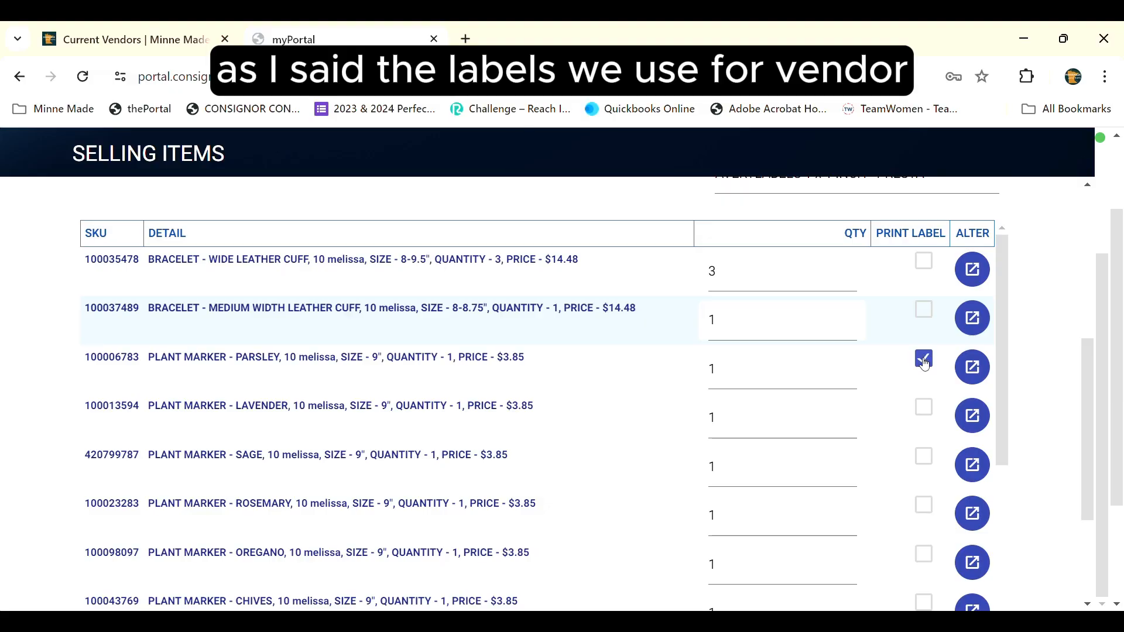
Unmark the parsley plant marker for label printing and choose the DYMO 2 1/4 x 1 1/4 LABEL - 30334 format.
click(924, 360)
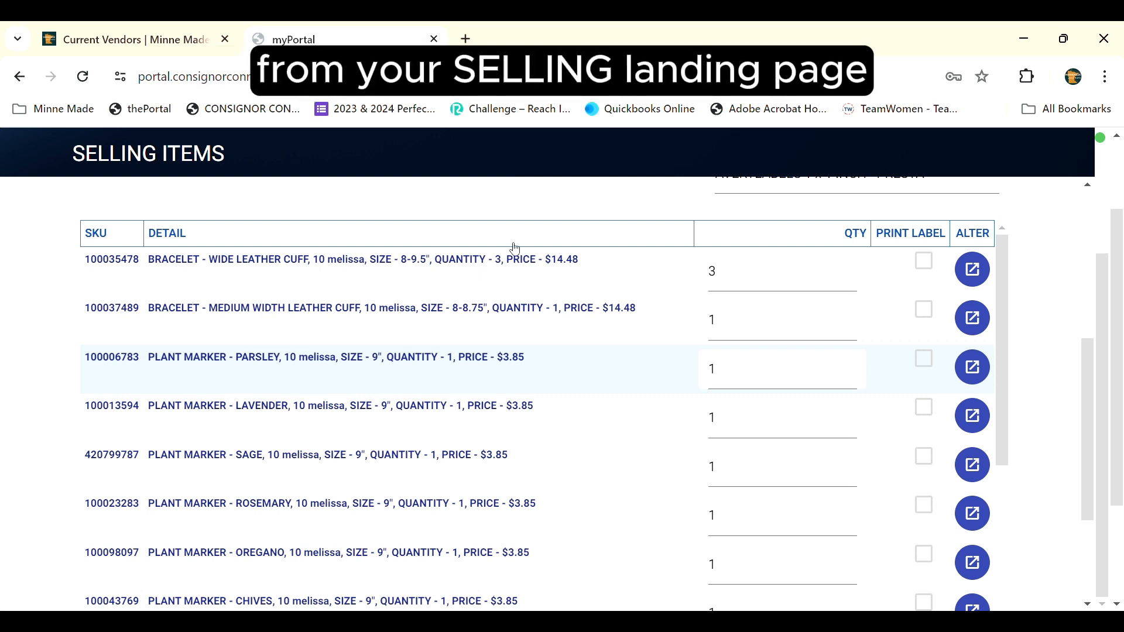
scroll(465, 219, up, 6)
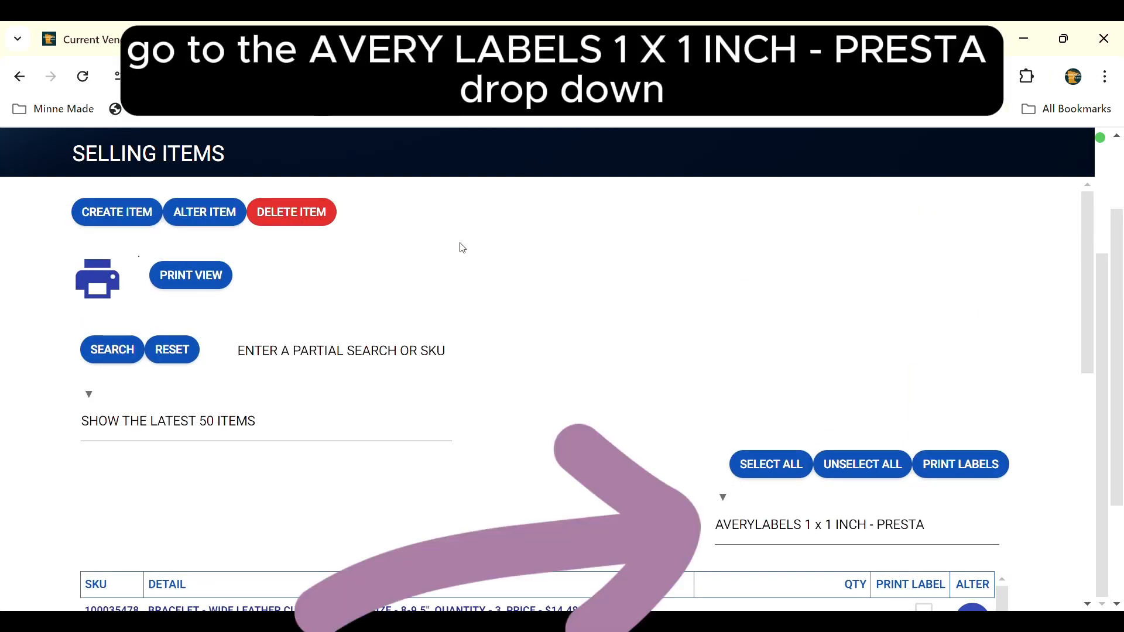
click(862, 532)
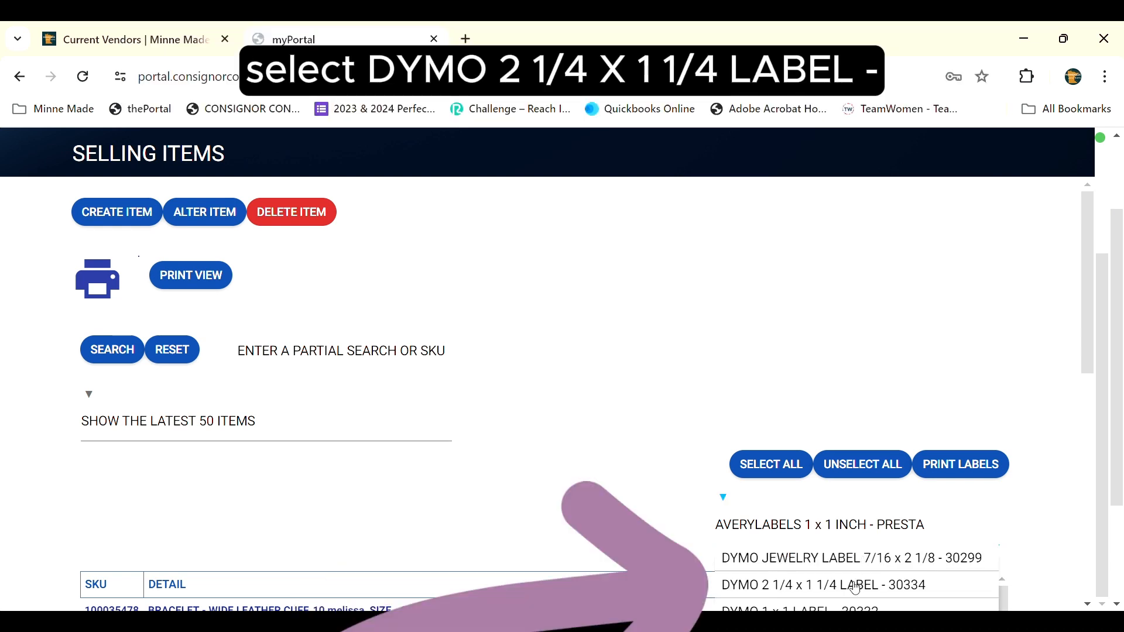
click(917, 586)
Mark the wide leather cuff bracelet for label printing and open the print settings from its label preview.
scroll(867, 468, down, 2)
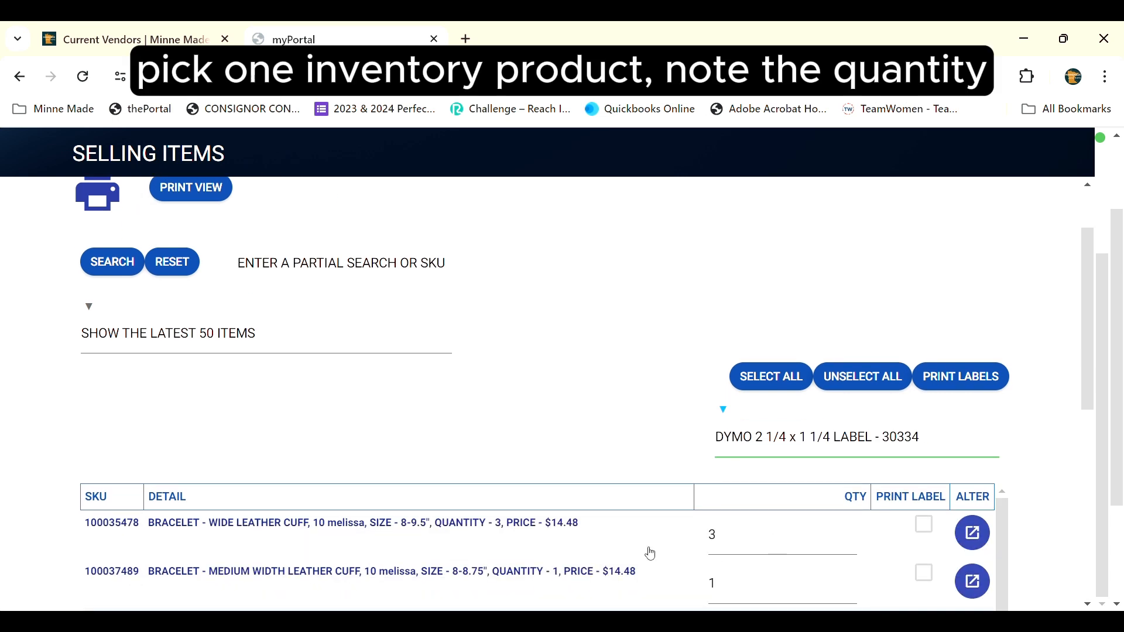
click(926, 526)
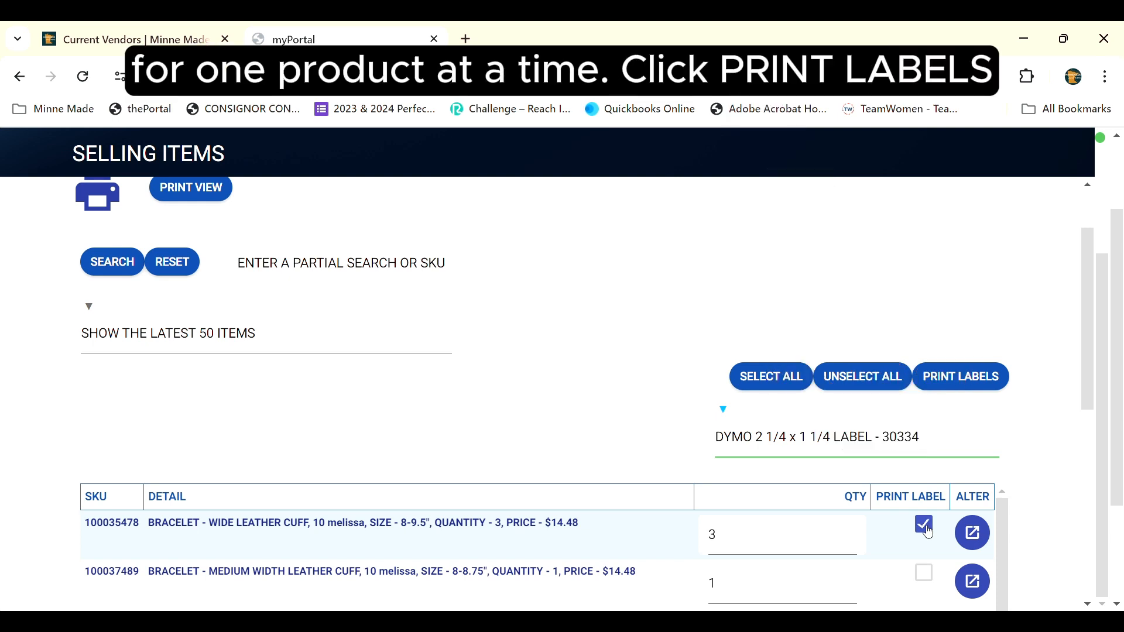
click(969, 379)
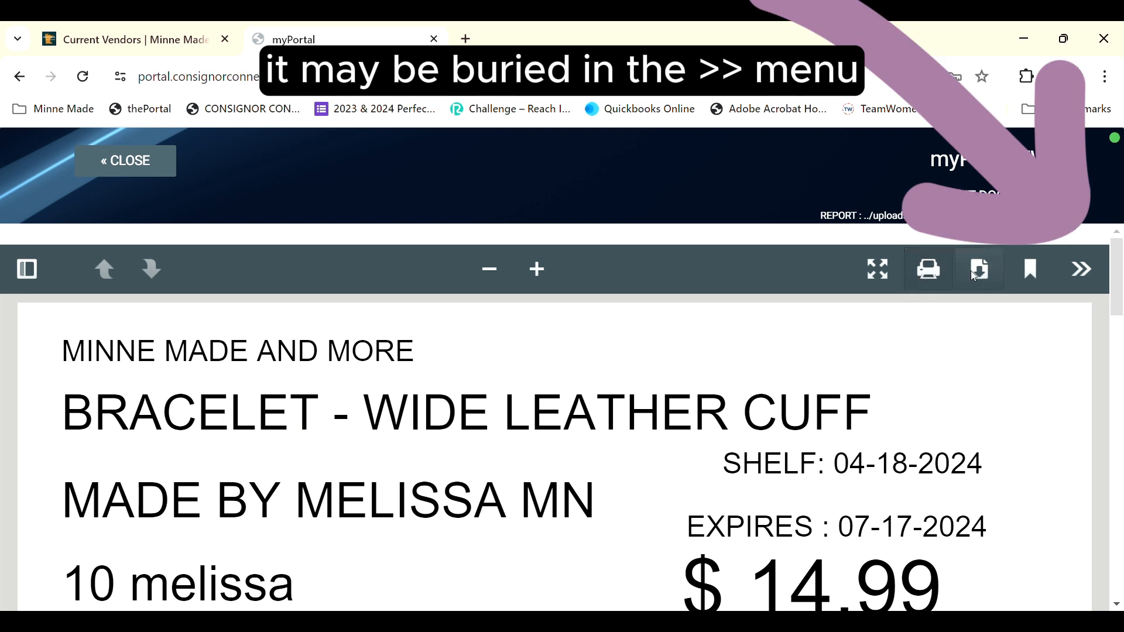
click(1082, 269)
click(930, 270)
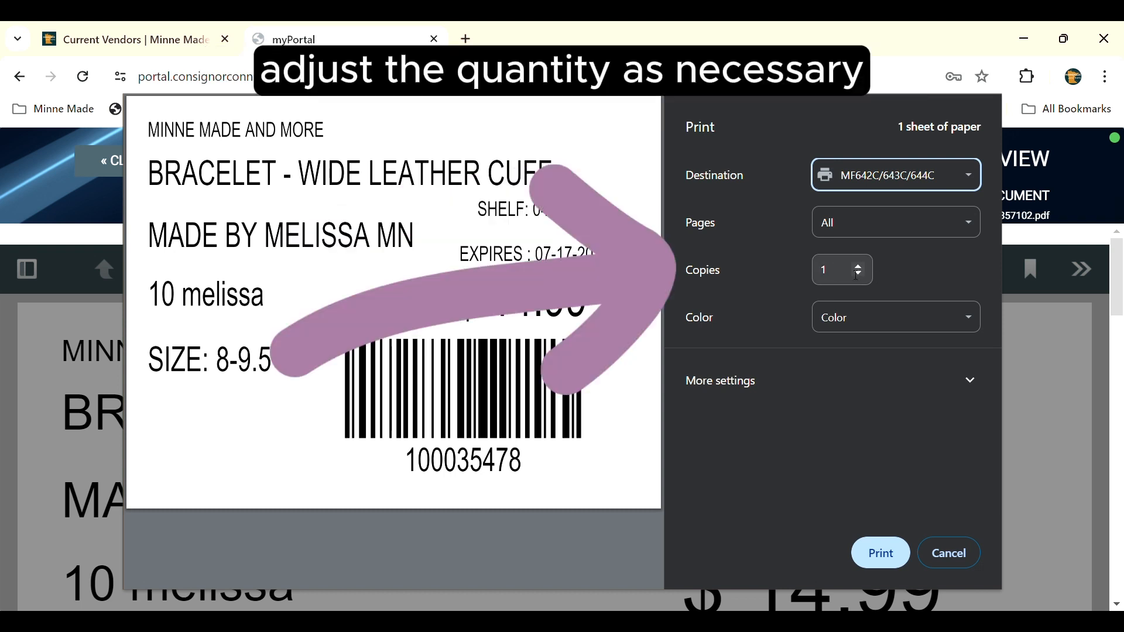
Set the number of copies to 3, expand the additional print settings to check them, and print the bracelet's label.
double_click(856, 275)
text(3)
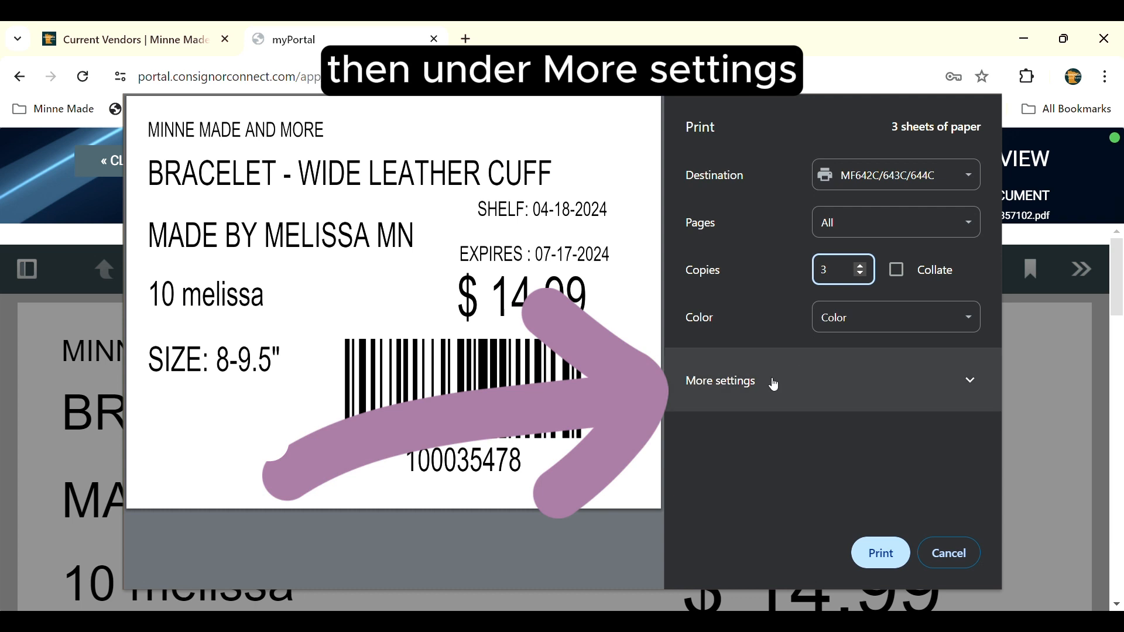
click(774, 385)
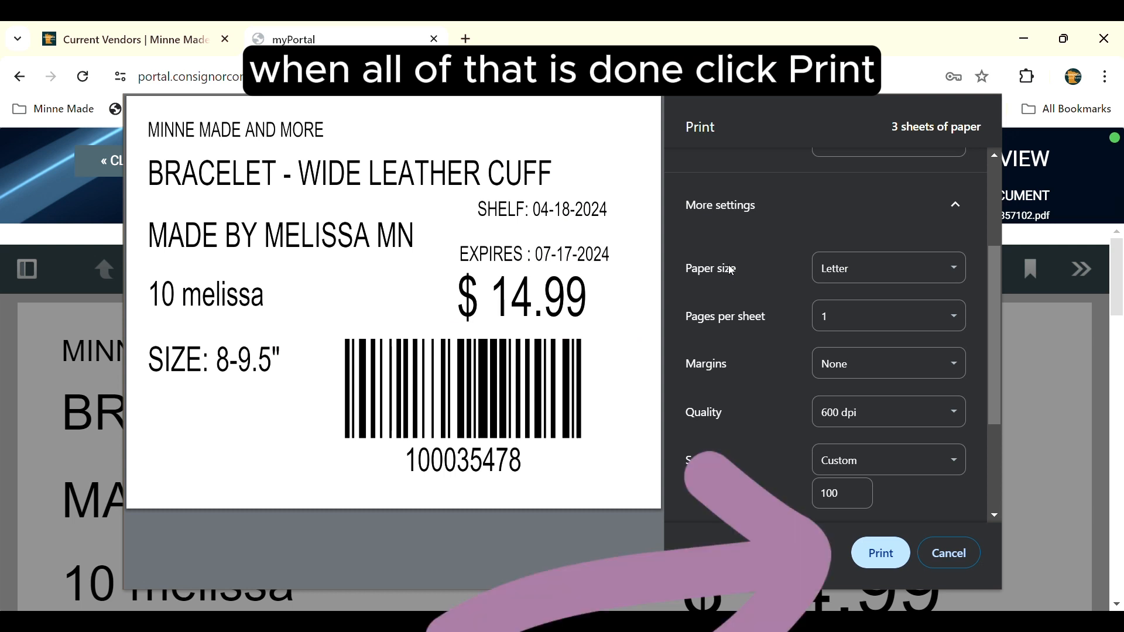
click(881, 553)
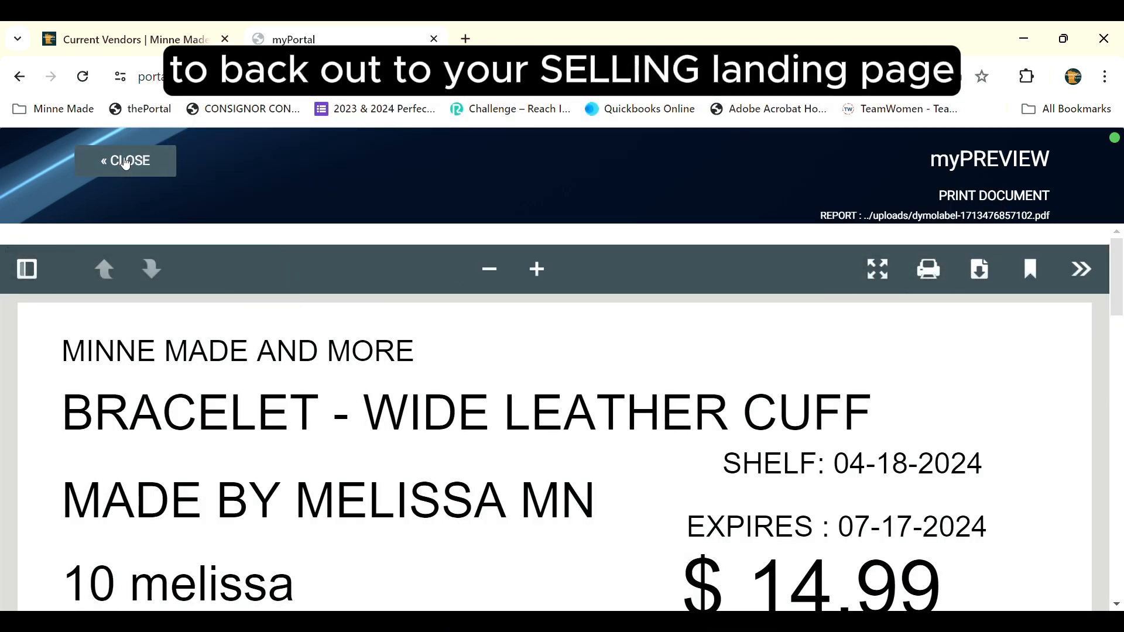
Close the label preview and unmark the wide leather cuff bracelet for label printing.
click(125, 161)
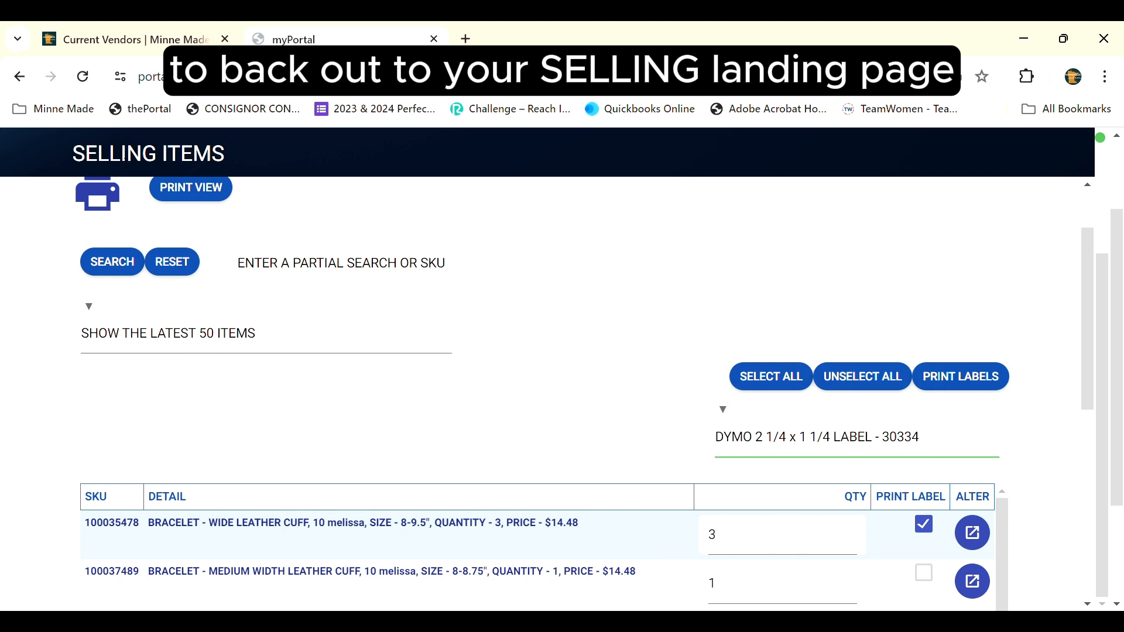
click(926, 528)
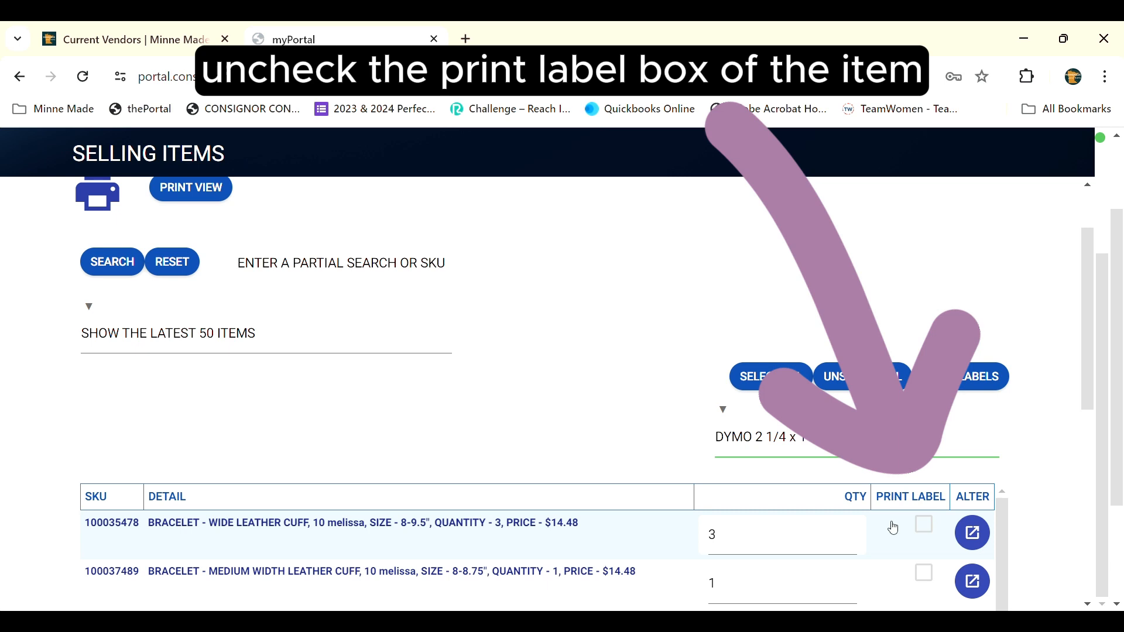
Mark both the wide and the medium width leather cuff bracelets and try to print their labels together.
scroll(751, 463, down, 3)
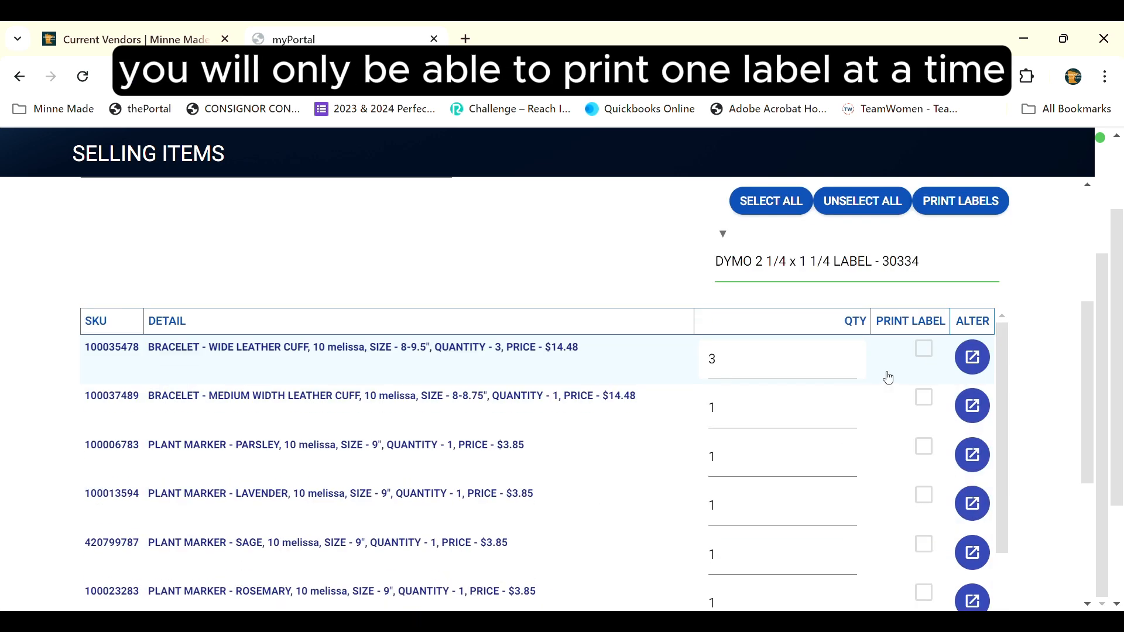
click(930, 360)
click(926, 398)
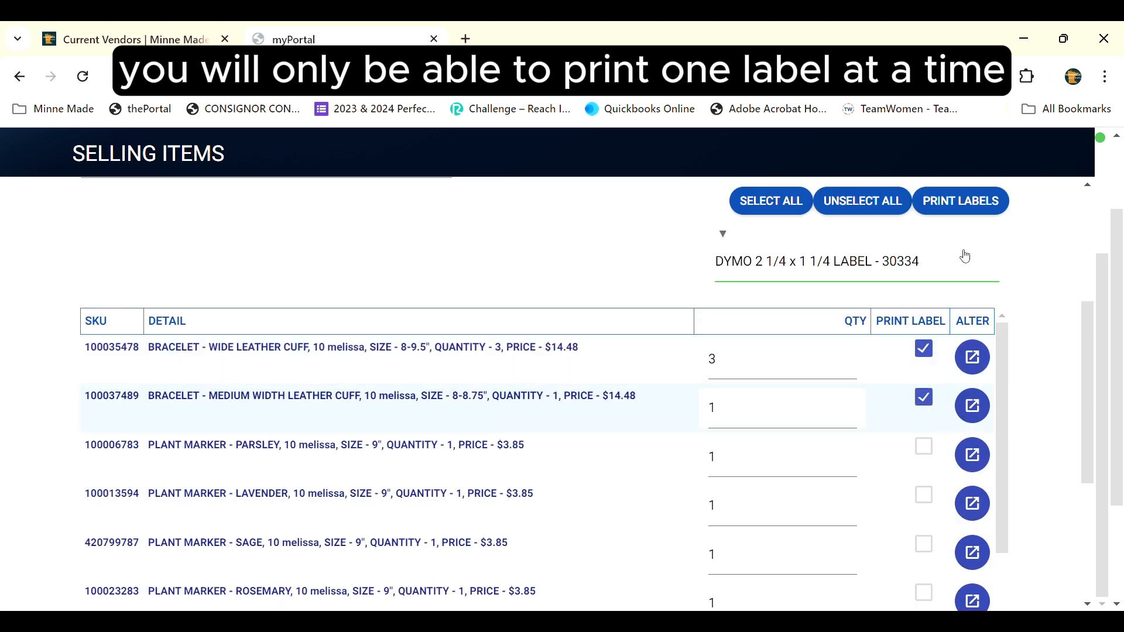
click(961, 201)
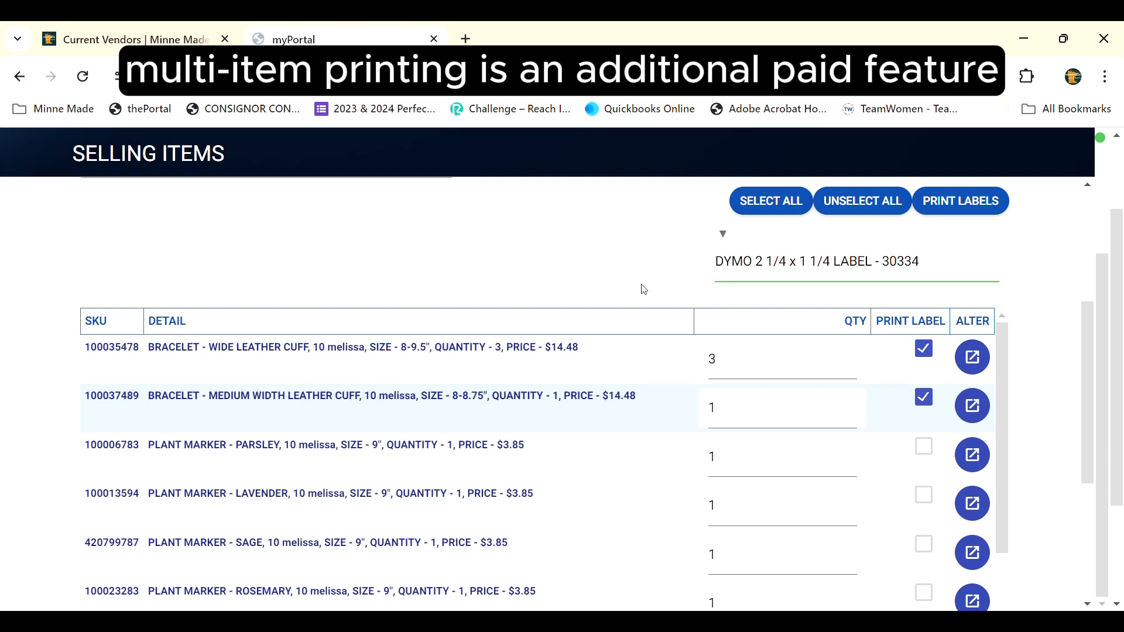
scroll(644, 290, up, 5)
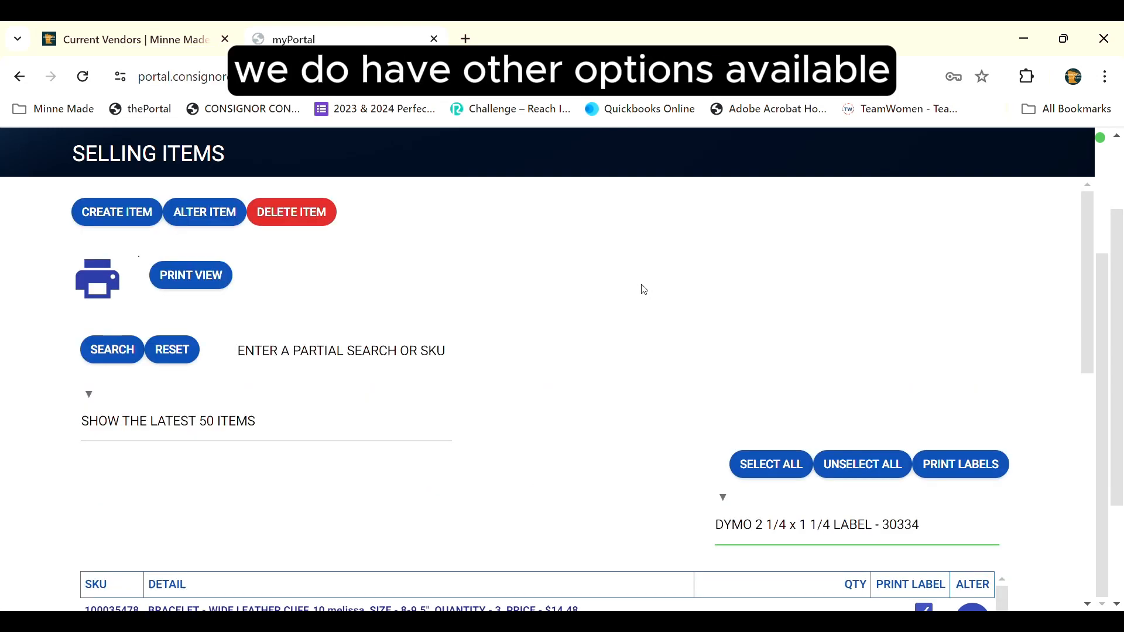